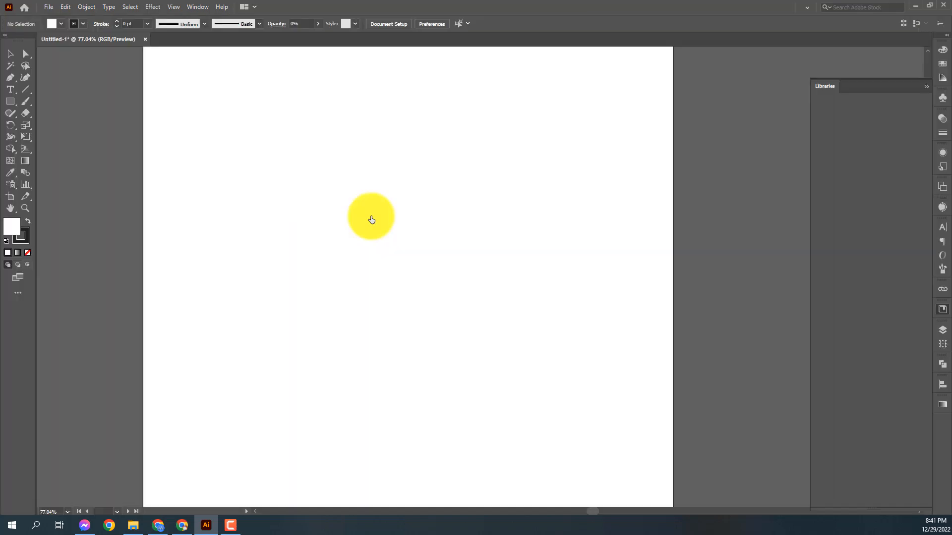
Fit the artboard in view, remove the stroke colour and show the COLOR library
key("ctrl+0")
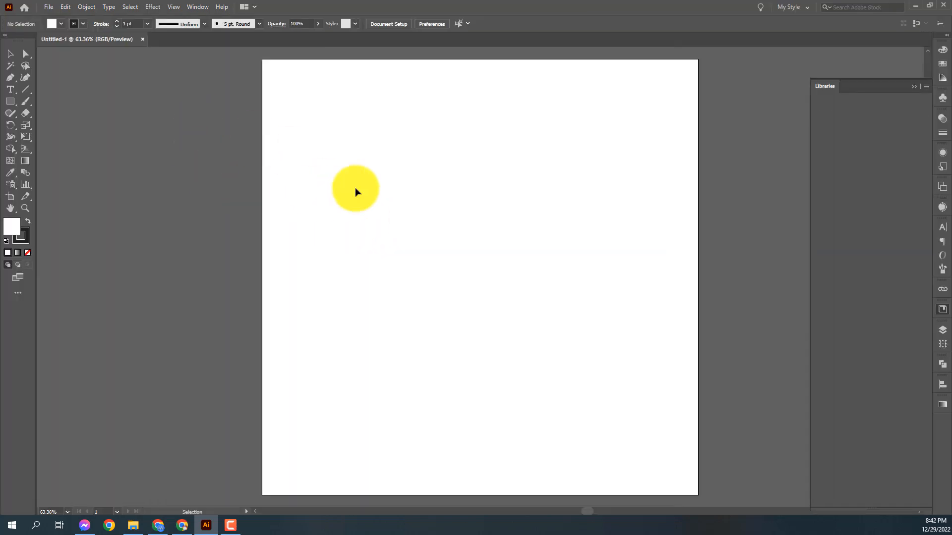
left_click(27, 253)
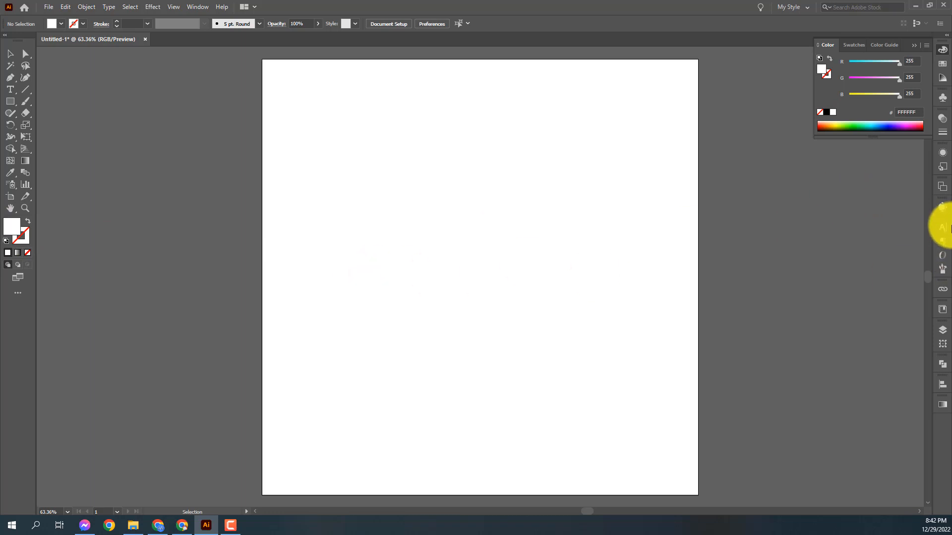
left_click(942, 309)
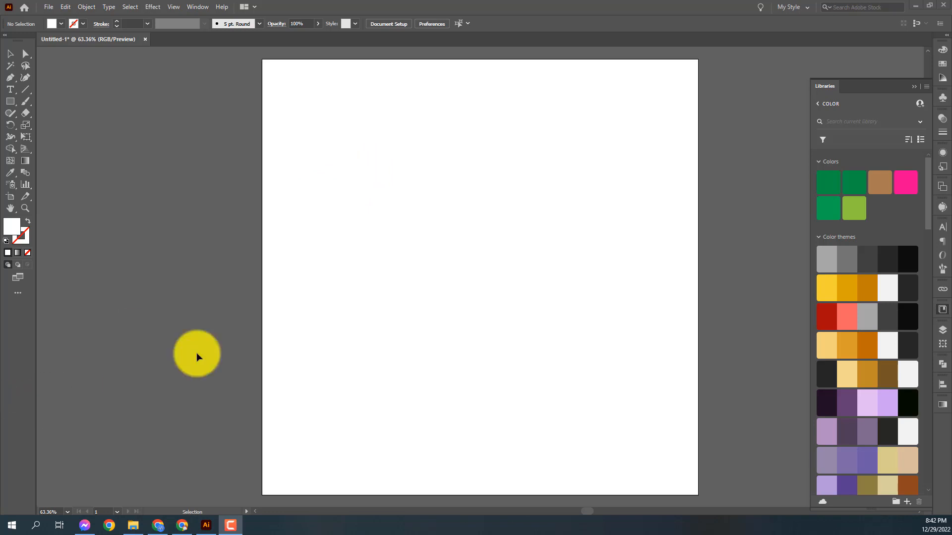
Add the two-line text "Happy Valentine" in the UNITED STATE4EVER font and keep a duplicate beside the artboard
key("t")
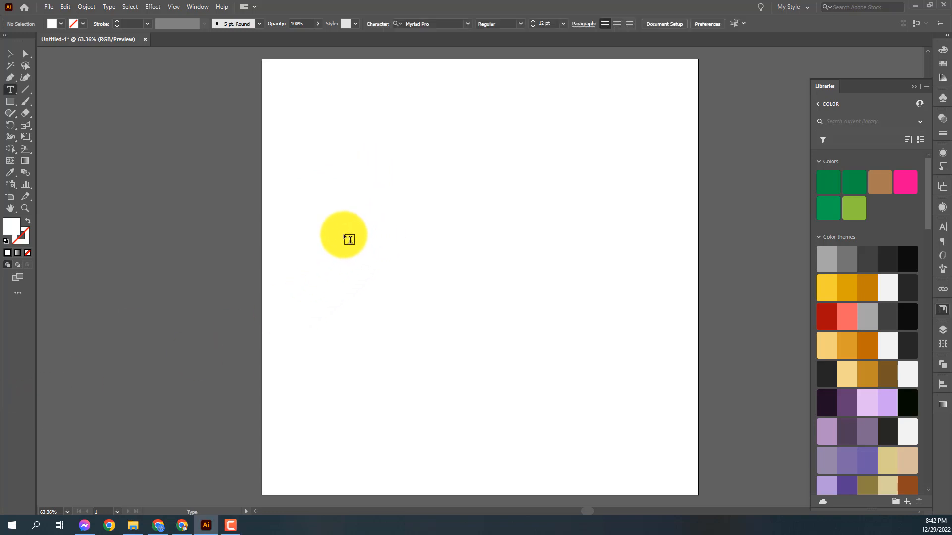
left_click(345, 234)
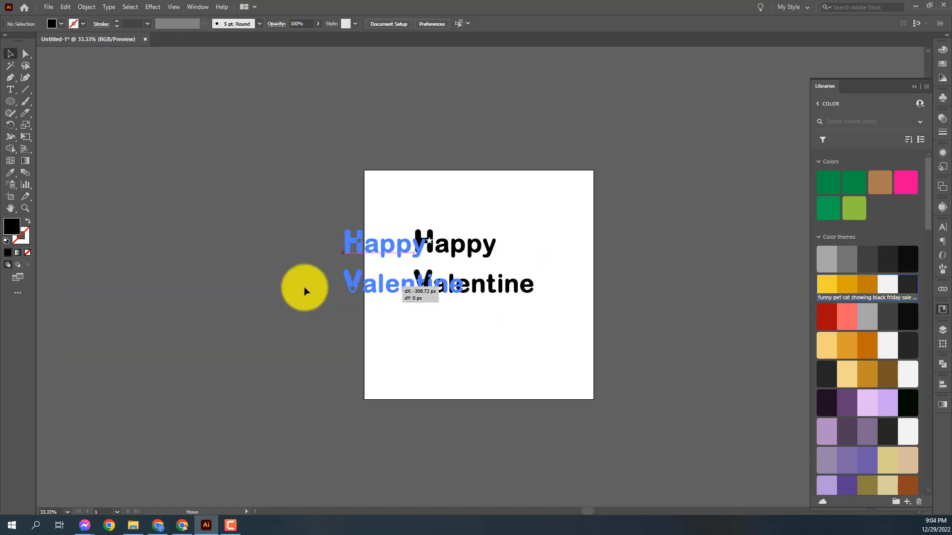
left_click_drag(304, 287, 460, 290)
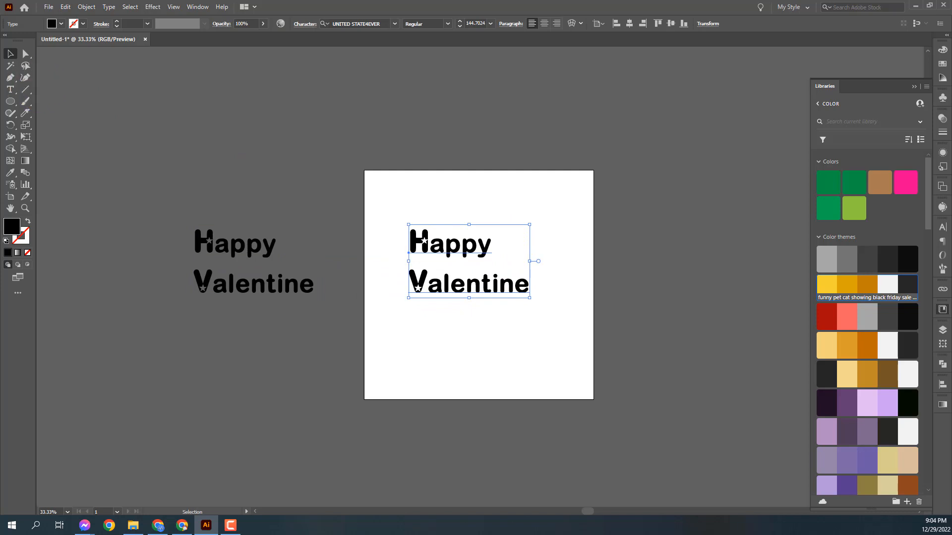
mouse_move(92, 529)
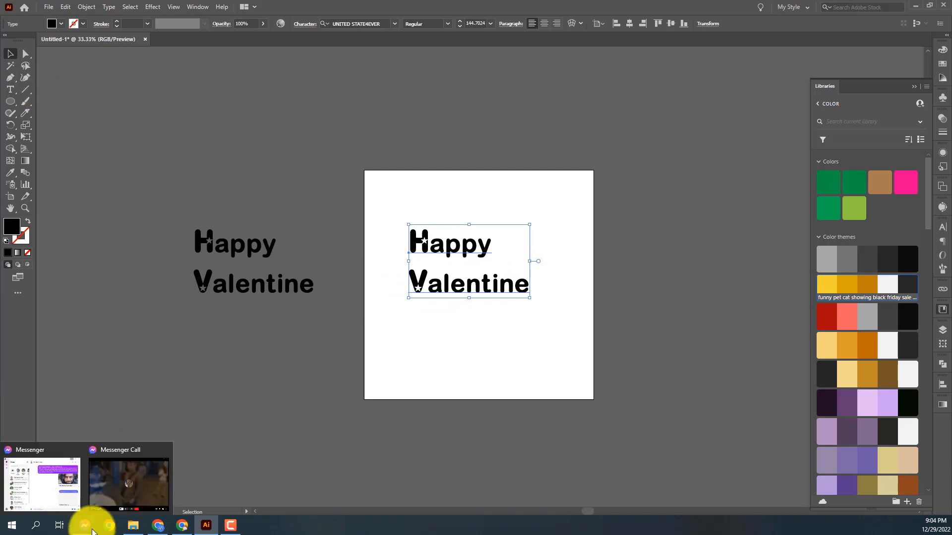
left_click(62, 476)
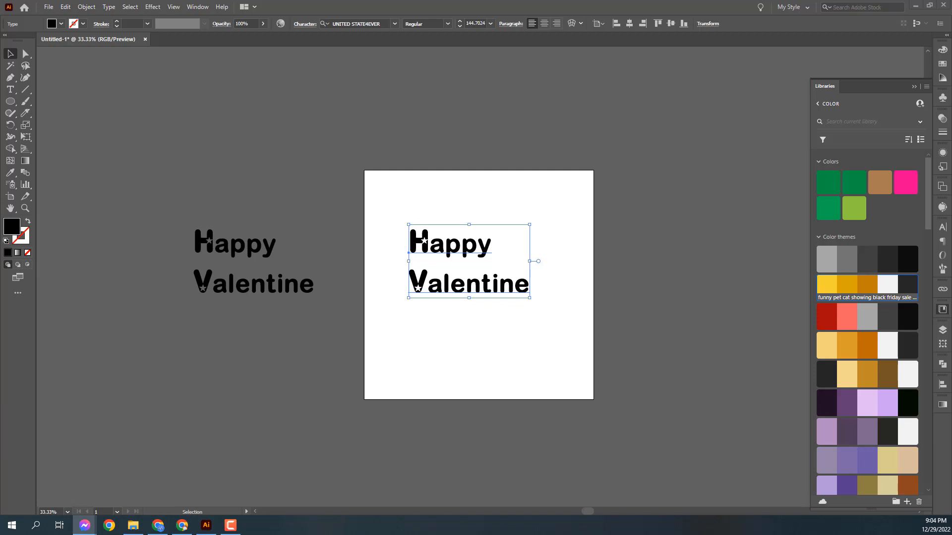
Set the Happy Valentine text on the artboard in all caps
left_click(398, 232)
key("ctrl+=")
key("ctrl+=")
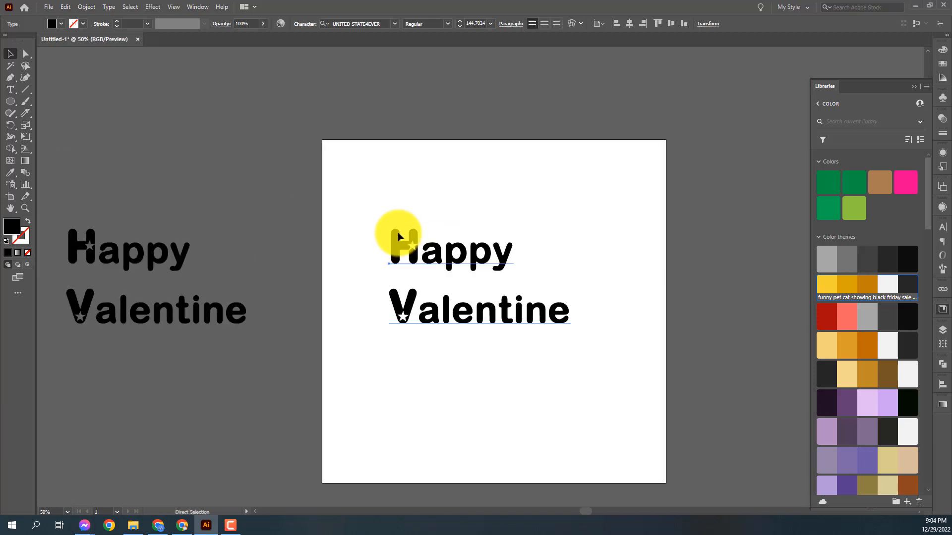
left_click_drag(400, 335, 247, 325)
left_click(224, 415)
key("ctrl+=")
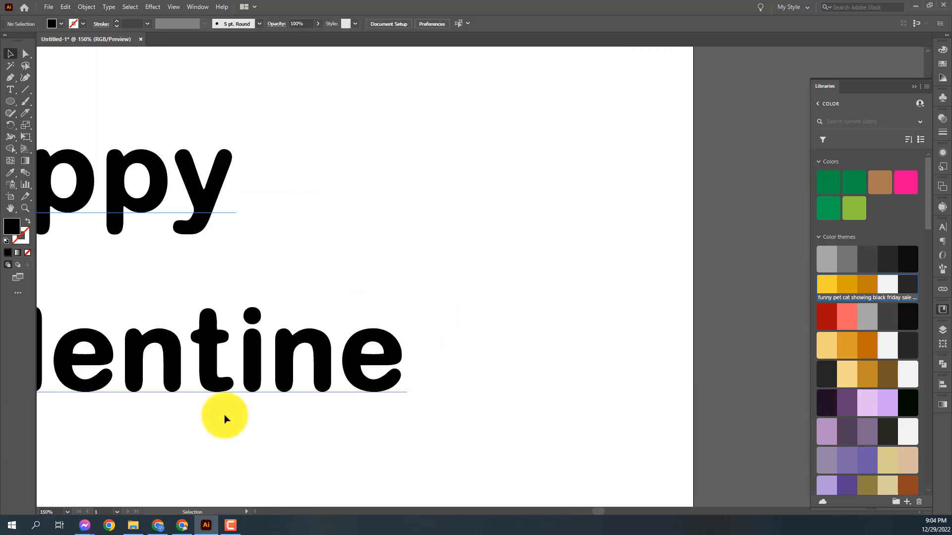
key("ctrl+=")
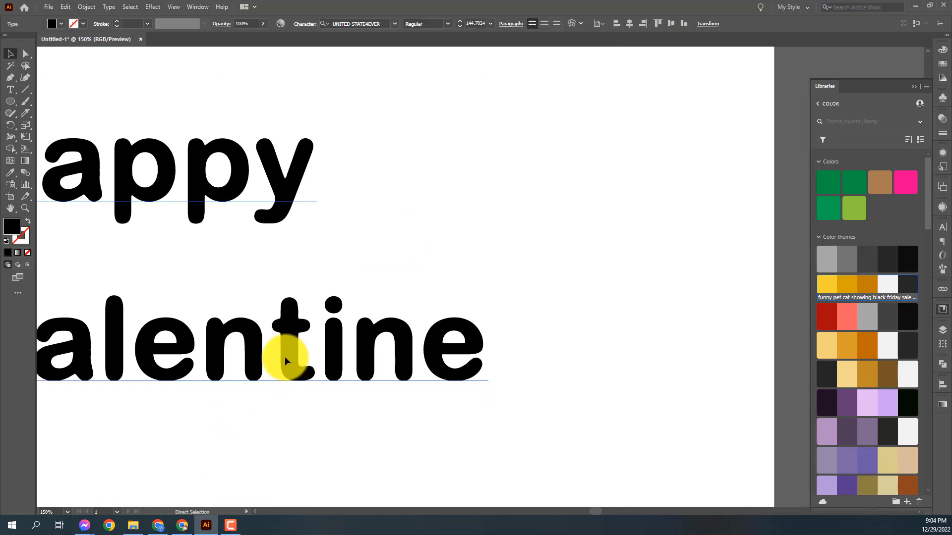
left_click(285, 356)
key("ctrl+minus")
left_click(508, 27)
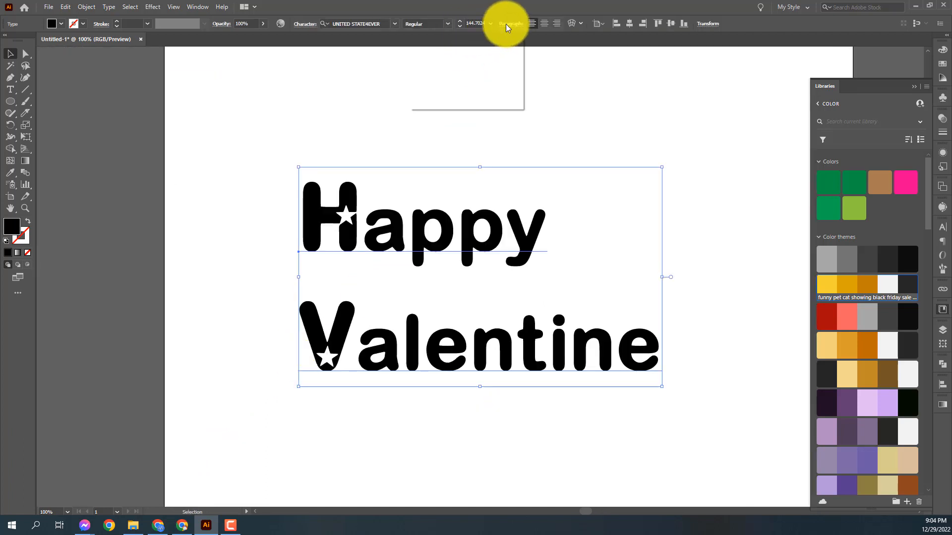
left_click(306, 28)
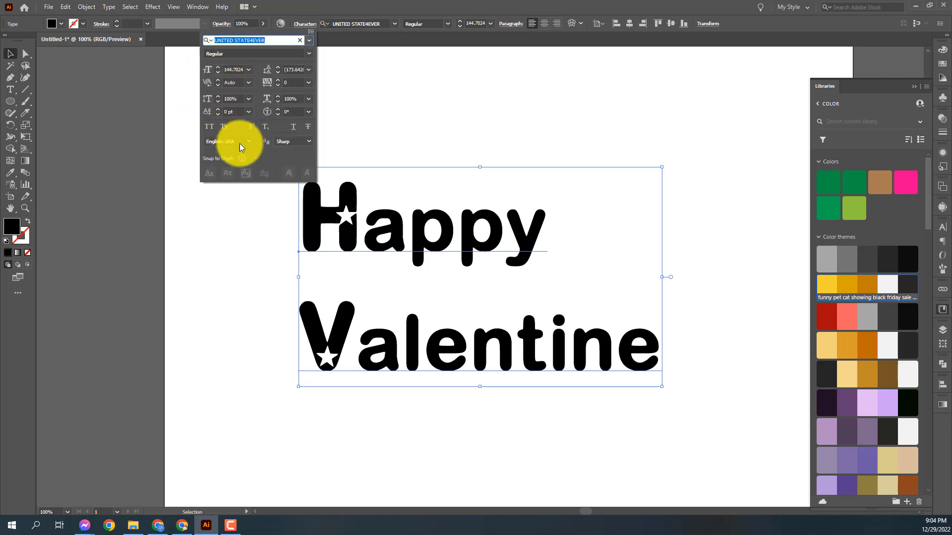
left_click(210, 132)
left_click(675, 232)
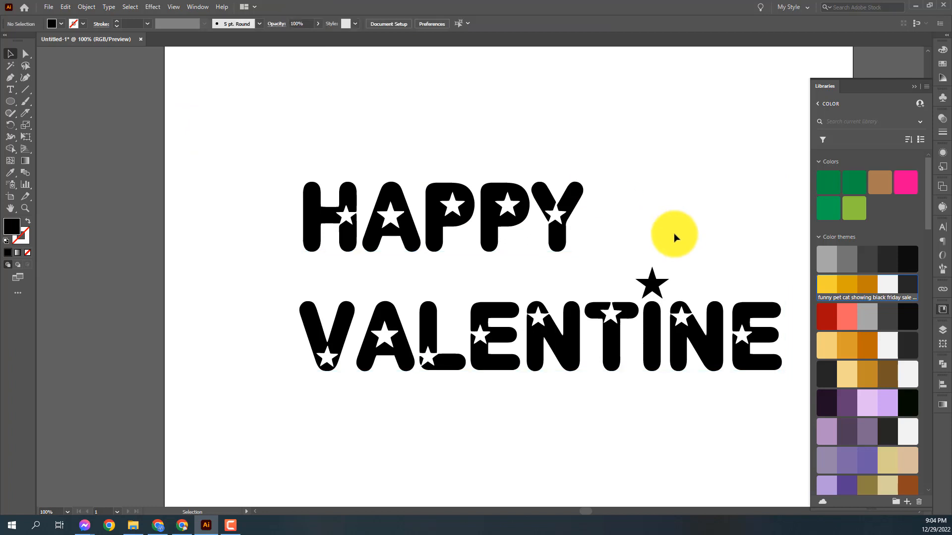
Convert the HAPPY VALENTINE text to outlines and ungroup its letters
left_click_drag(673, 234, 512, 269)
left_click(508, 321)
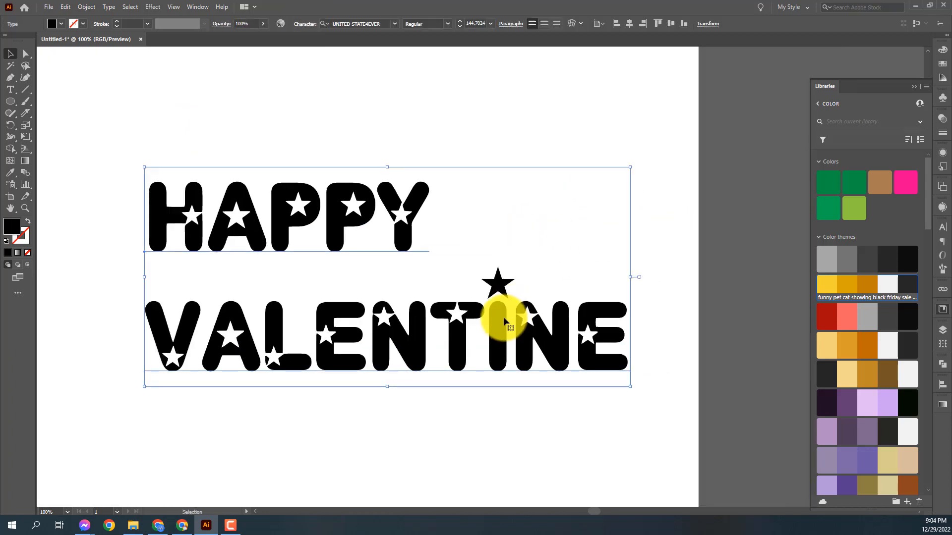
right_click(493, 314)
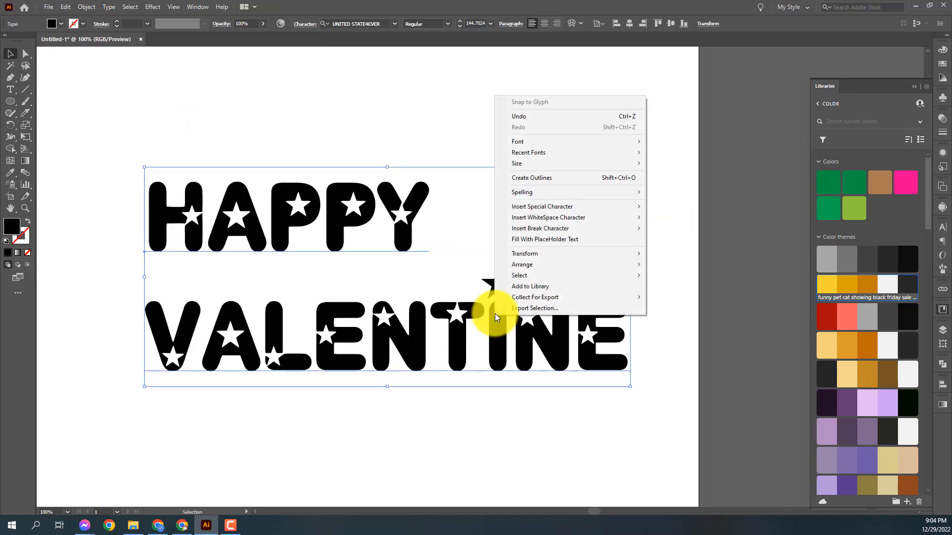
left_click(533, 181)
left_click(528, 180)
left_click(393, 206)
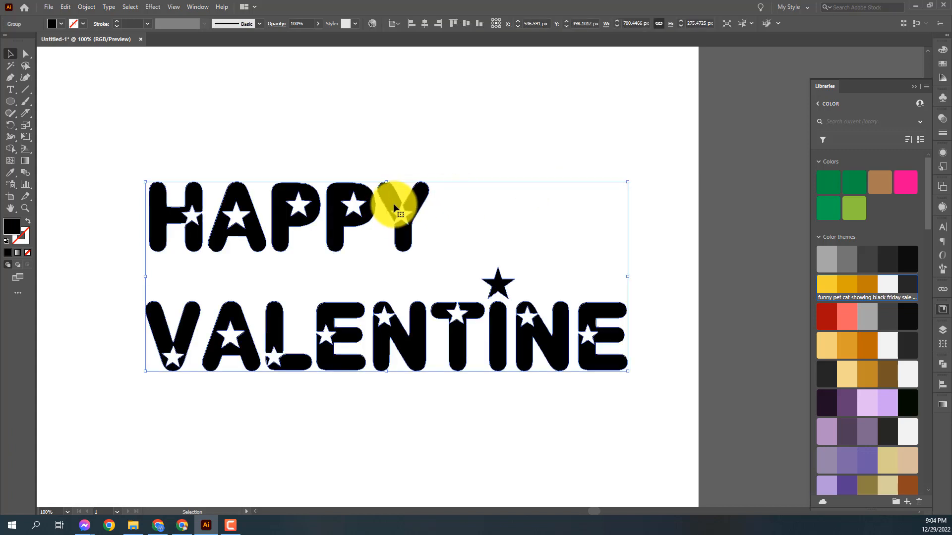
right_click(394, 207)
left_click(414, 278)
Group the letters of HAPPY and centre the word horizontally on the artboard
left_click_drag(149, 150, 436, 255)
key("ctrl+g")
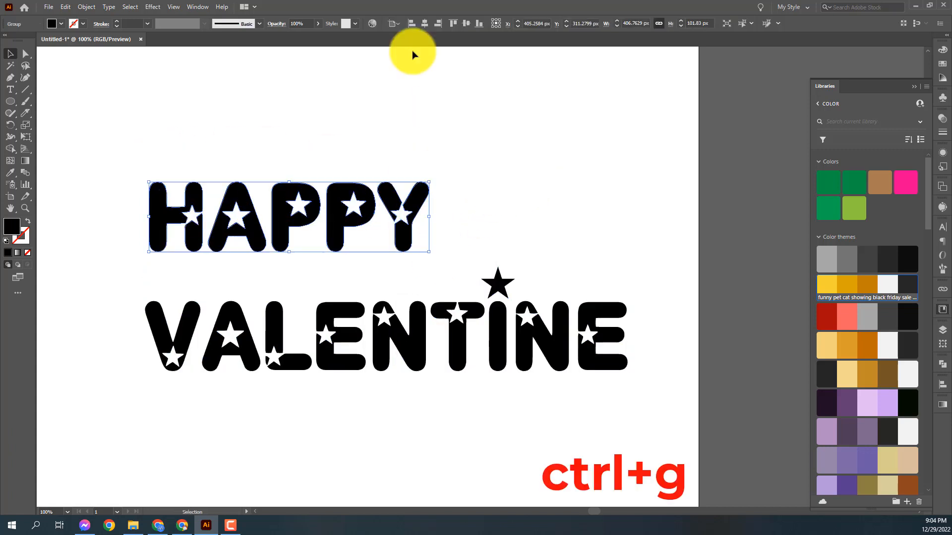
left_click(425, 23)
Group the letters of VALENTINE and move both words together down to the middle of the artboard
left_click_drag(653, 423, 115, 286)
key("ctrl+g")
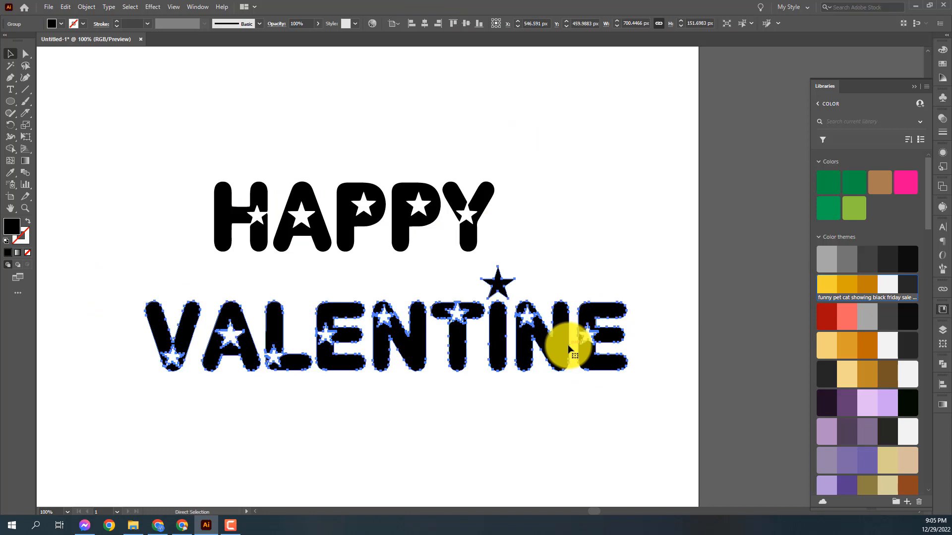
scroll(568, 350, "down", 2)
left_click_drag(351, 180, 505, 317)
left_click(435, 265)
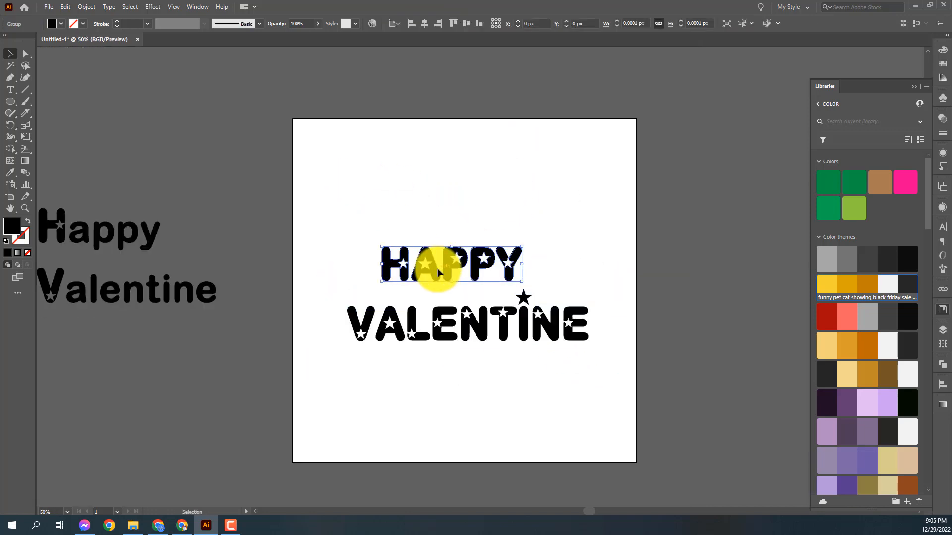
left_click(448, 208)
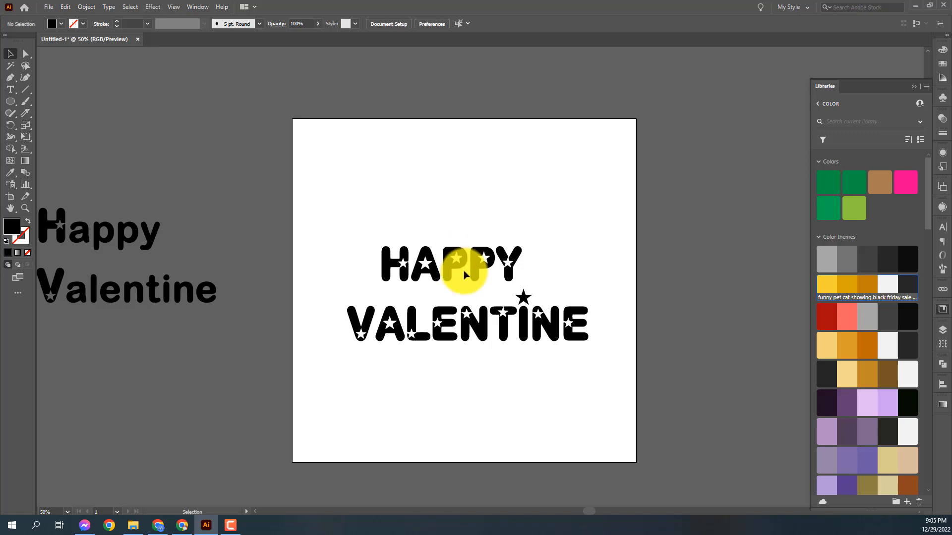
Draw a black circle about 665 px in diameter over the two words
left_click(11, 102)
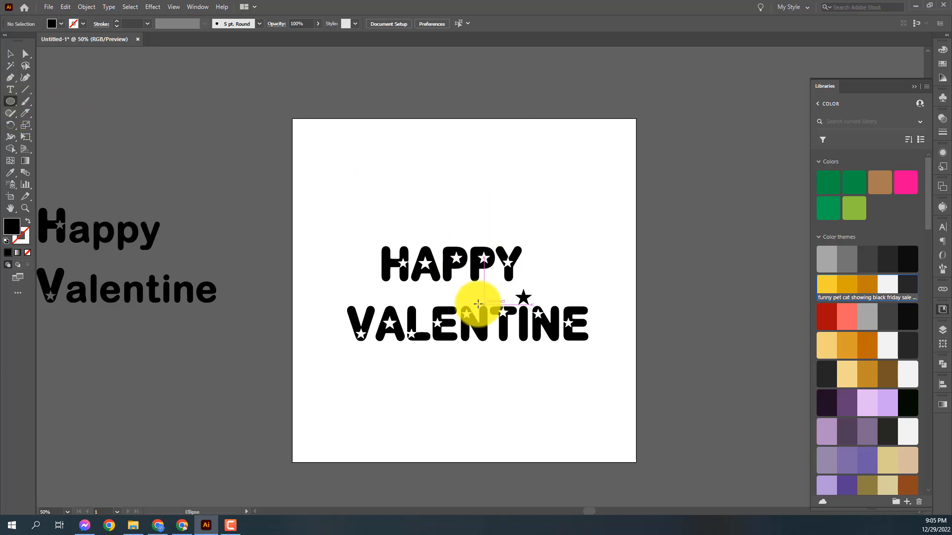
left_click_drag(466, 296, 577, 409)
left_click(10, 54)
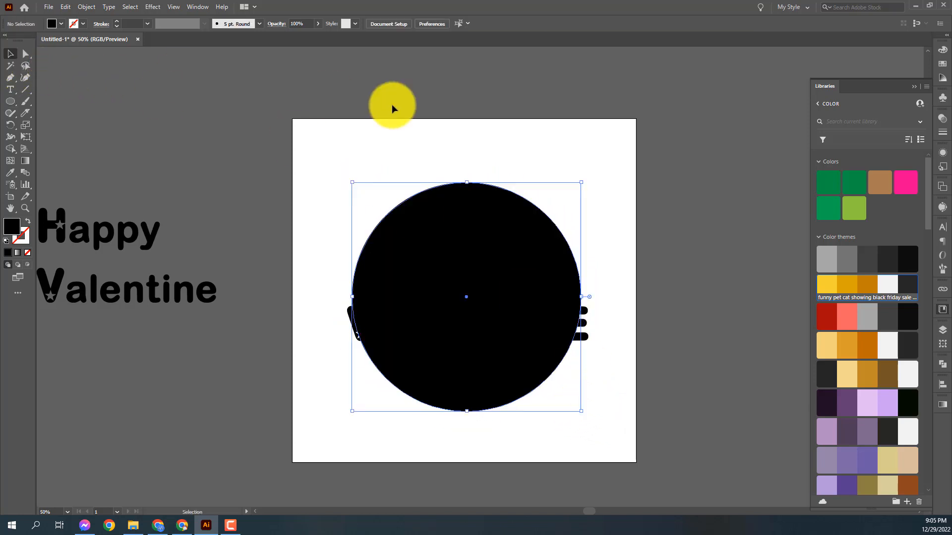
Try to split the circle across its middle with a freehand wavy Knife cut
left_click(499, 212)
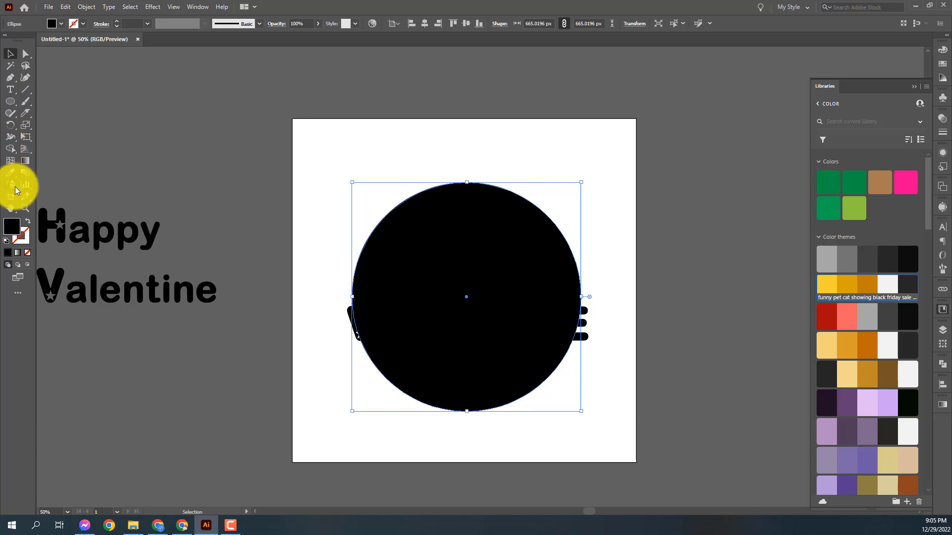
left_click(25, 113)
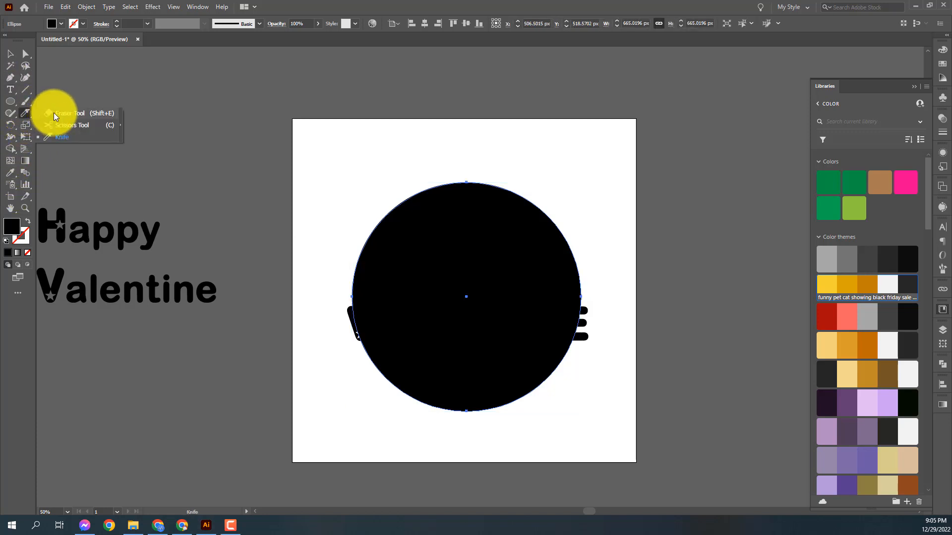
left_click(58, 138)
mouse_move(344, 310)
left_mouse_down()
mouse_move(366, 281)
mouse_move(431, 284)
mouse_move(495, 304)
mouse_move(632, 248)
left_mouse_up()
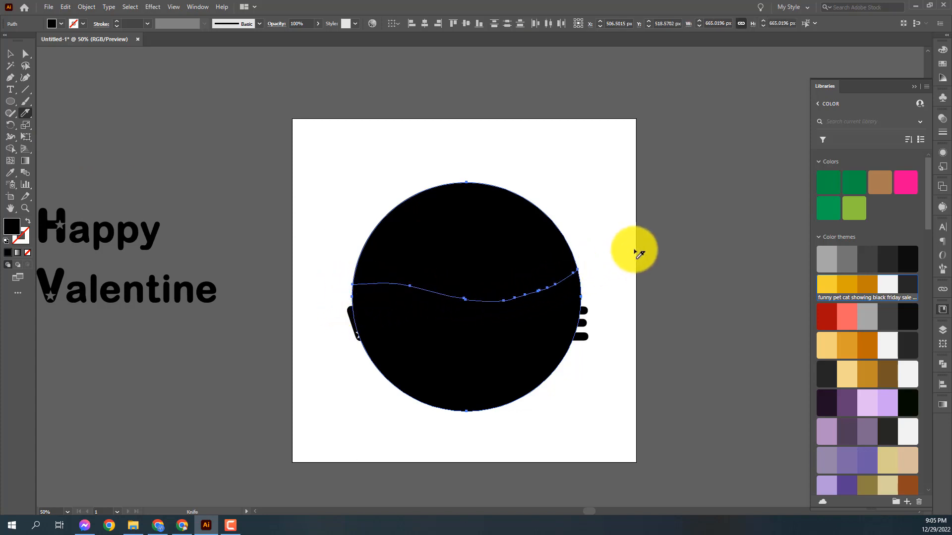
key("v")
key("ctrl+z")
key("Delete")
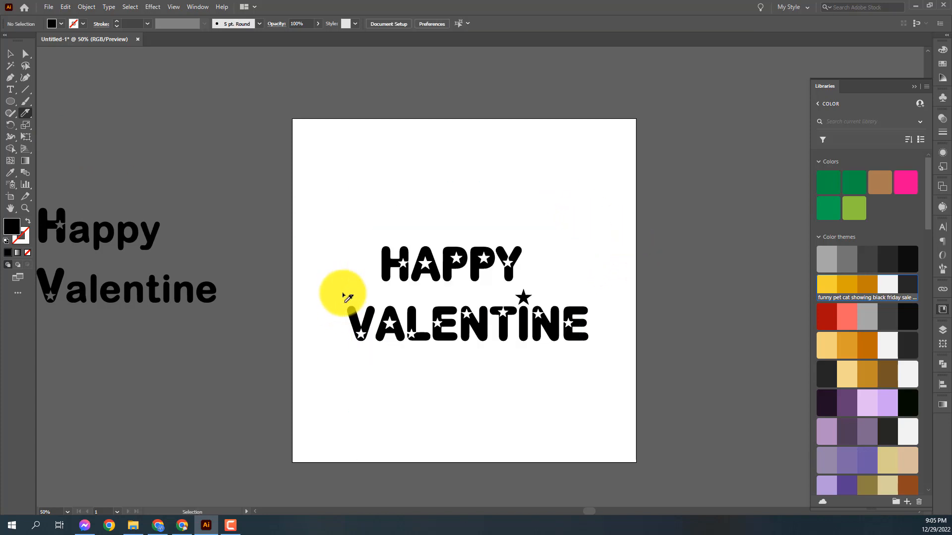
key("ctrl+shift+z")
key("v")
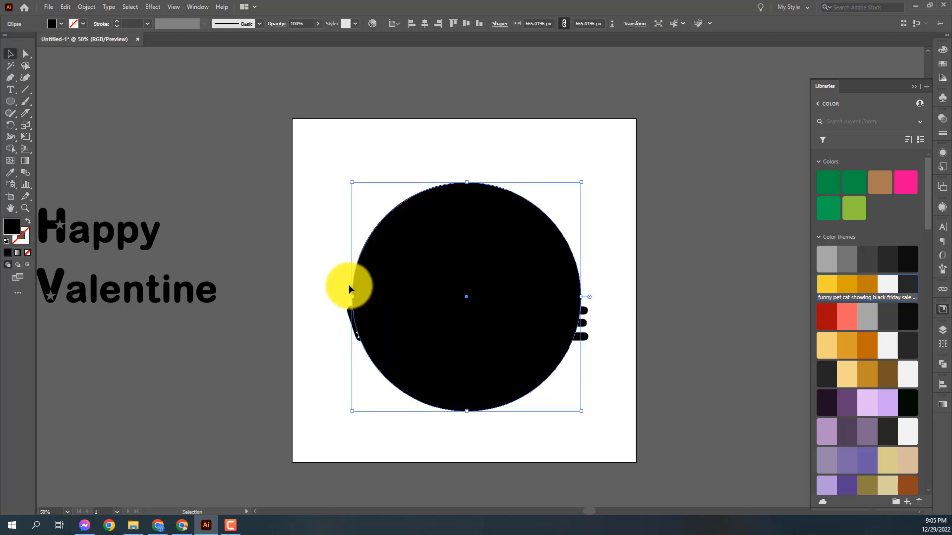
Split the circle into an upper and a lower piece with a freehand wavy Knife cut across its middle
left_click(348, 285)
left_click(418, 280)
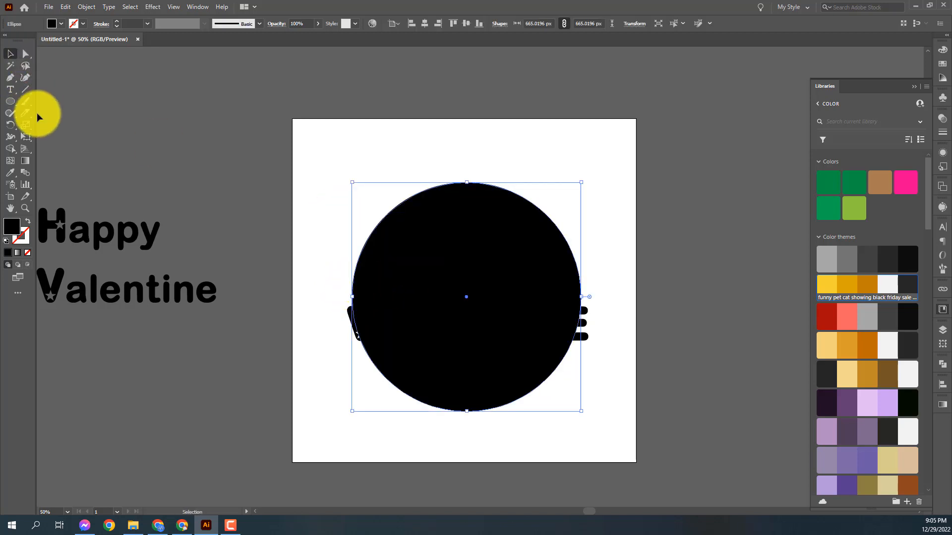
left_click(26, 116)
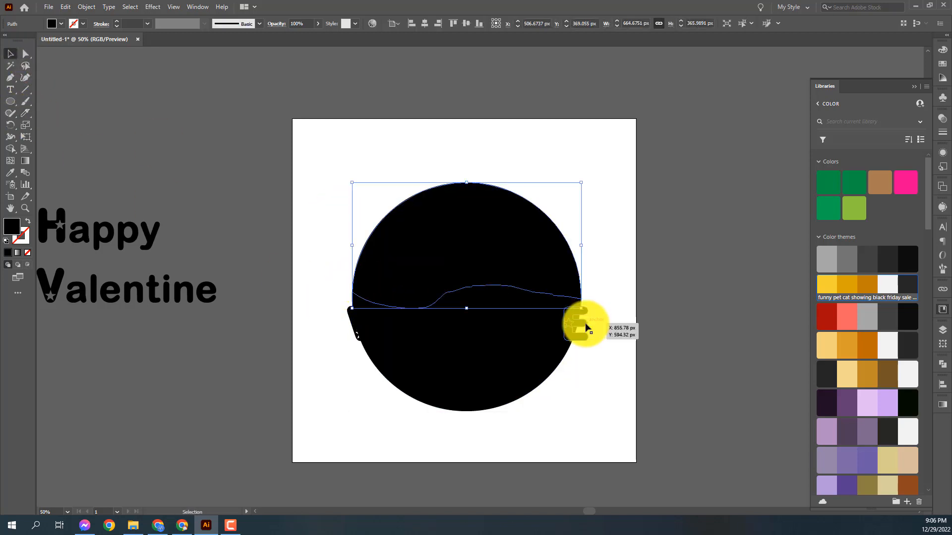
Move VALENTINE slightly down into the lower circle piece and enlarge HAPPY to about 549 by 137 px
left_click_drag(585, 323, 586, 342)
left_click_drag(586, 238, 484, 281)
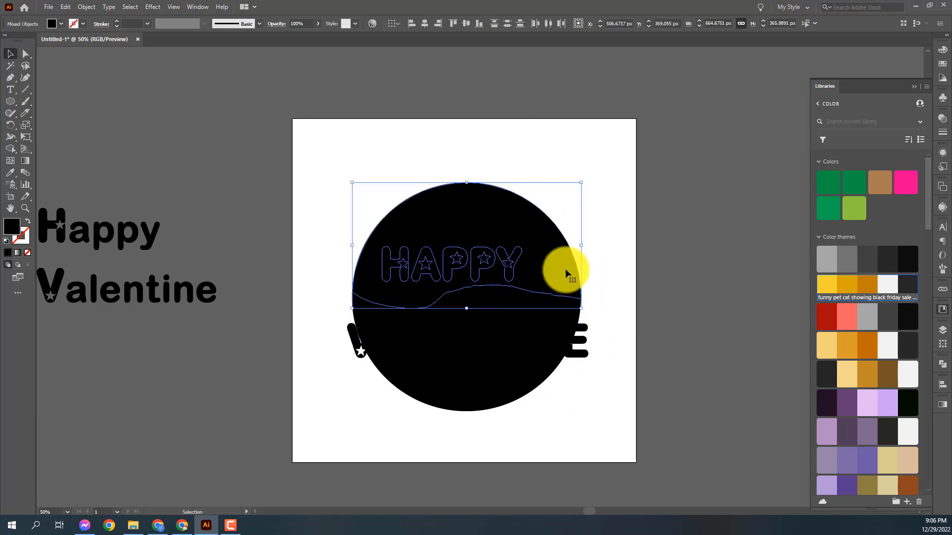
left_click(543, 271, "shift")
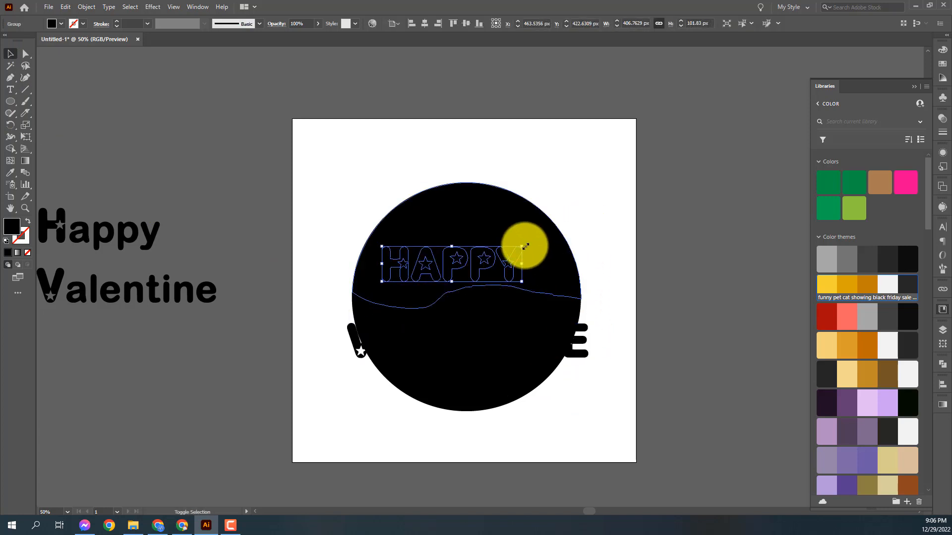
left_click_drag(525, 246, 571, 234)
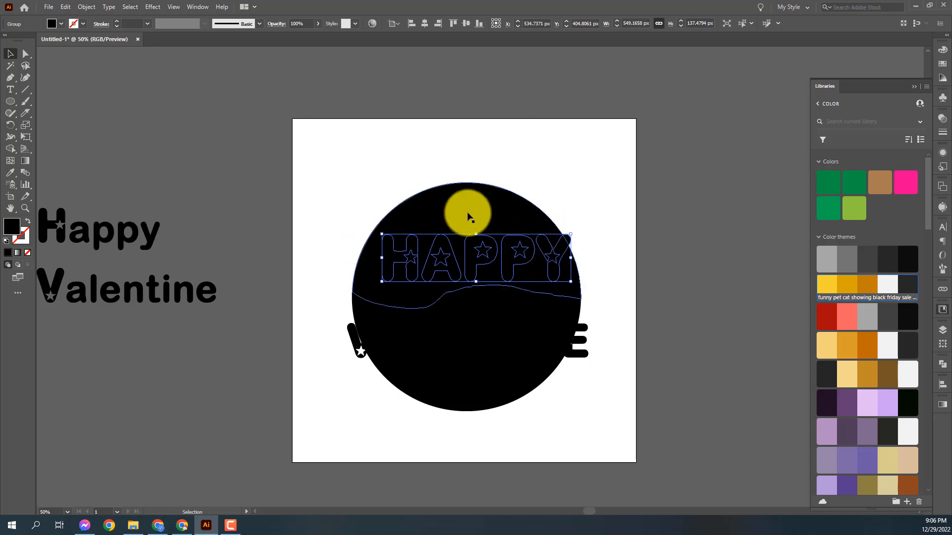
Centre HAPPY horizontally on the upper circle piece
left_click(469, 216, "shift")
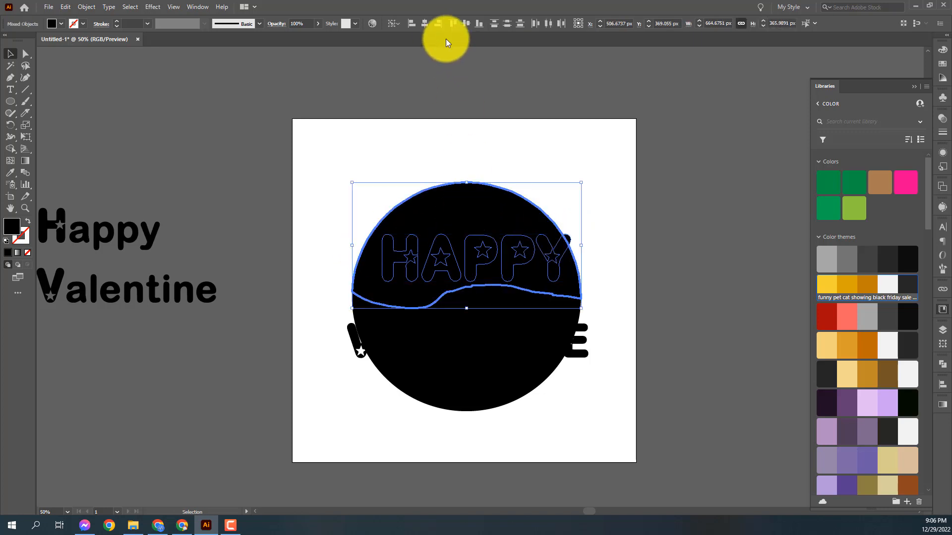
left_click(424, 23)
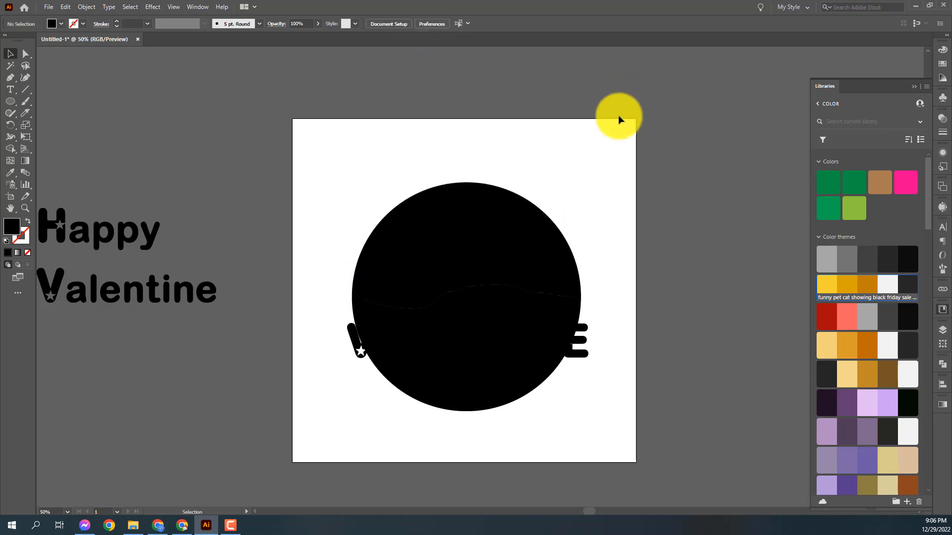
Enlarge HAPPY to about 636 by 159 px over the upper circle piece
left_click(486, 217, "shift")
mouse_move(564, 231)
left_mouse_down()
mouse_move(569, 219)
mouse_move(576, 230)
left_mouse_up()
left_click(629, 226)
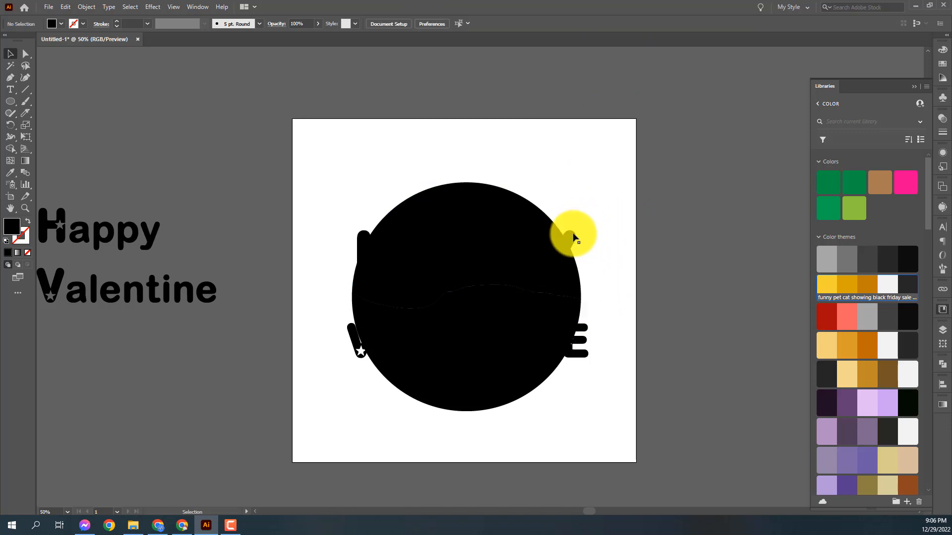
Enlarge VALENTINE to about 783 by 170 px, extending past both sides of the lower circle piece
left_click(575, 337)
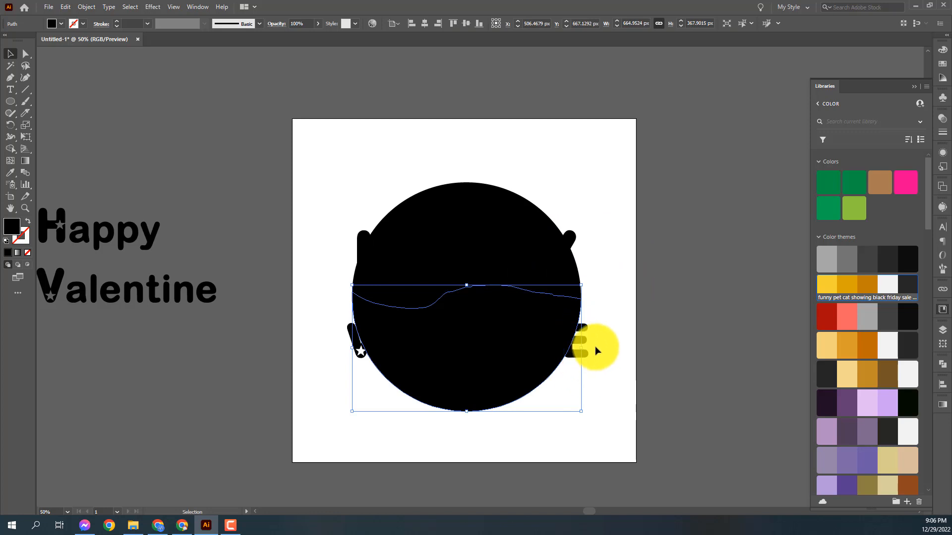
left_click(596, 350)
left_click(585, 354)
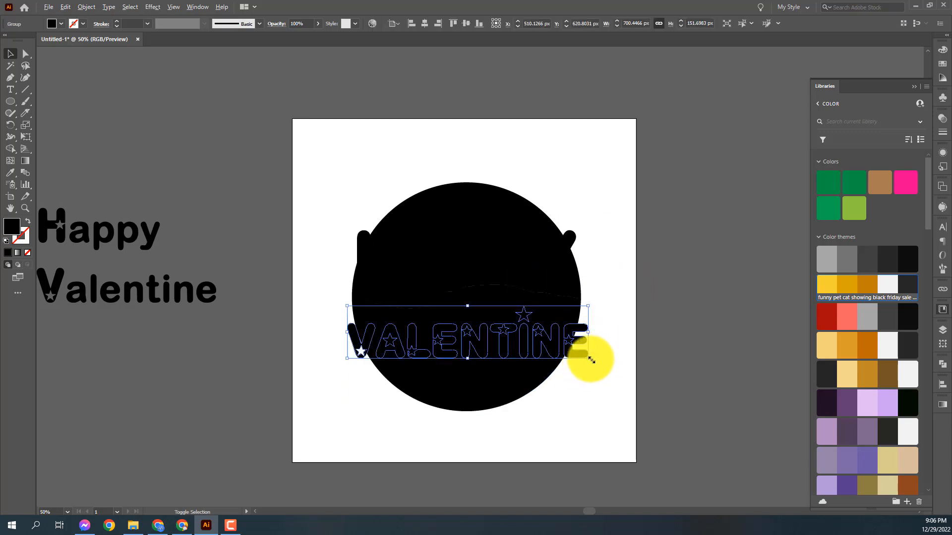
mouse_move(591, 360)
left_mouse_down()
mouse_move(604, 364)
mouse_move(529, 337)
left_mouse_up()
left_click(629, 277)
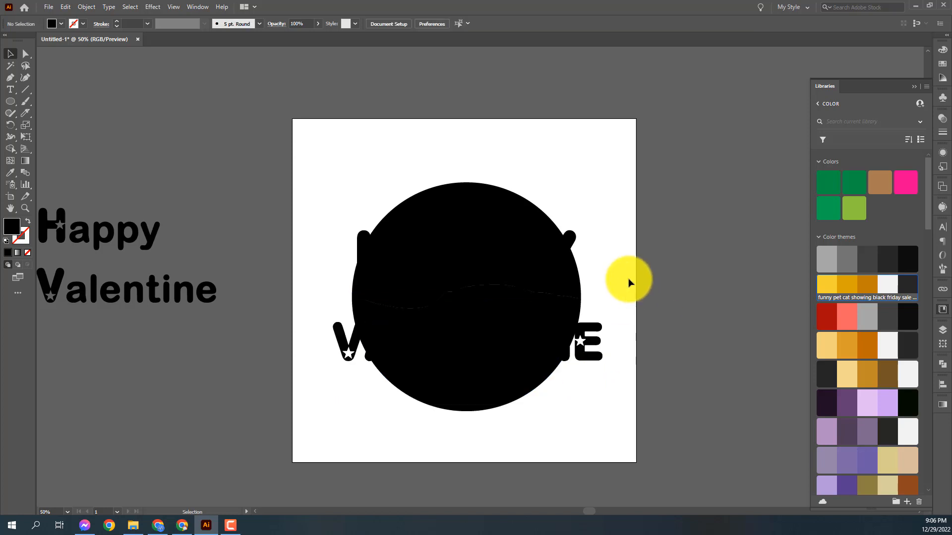
Recolour HAPPY and VALENTINE with the second, orange-gold swatch of the yellow and orange colour theme
left_click(575, 245)
left_click(597, 341, "shift")
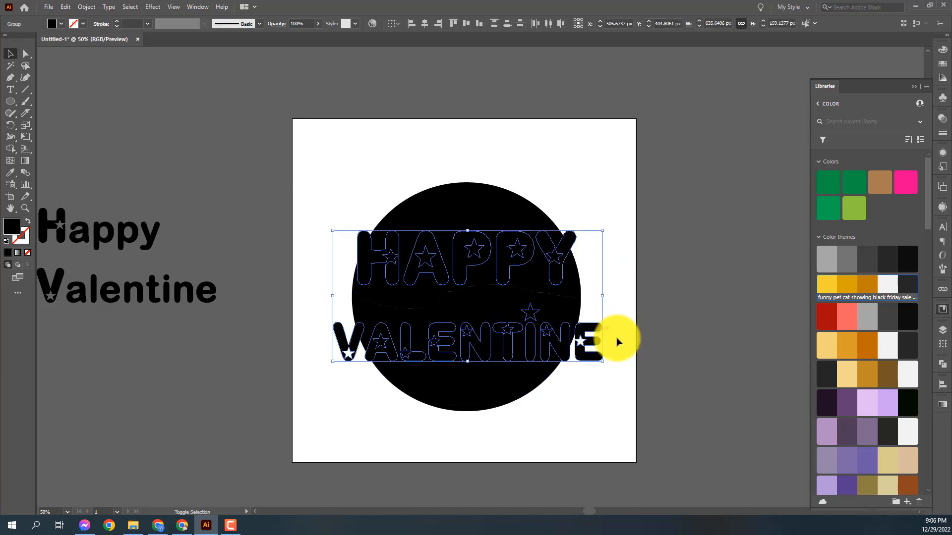
left_click(827, 295)
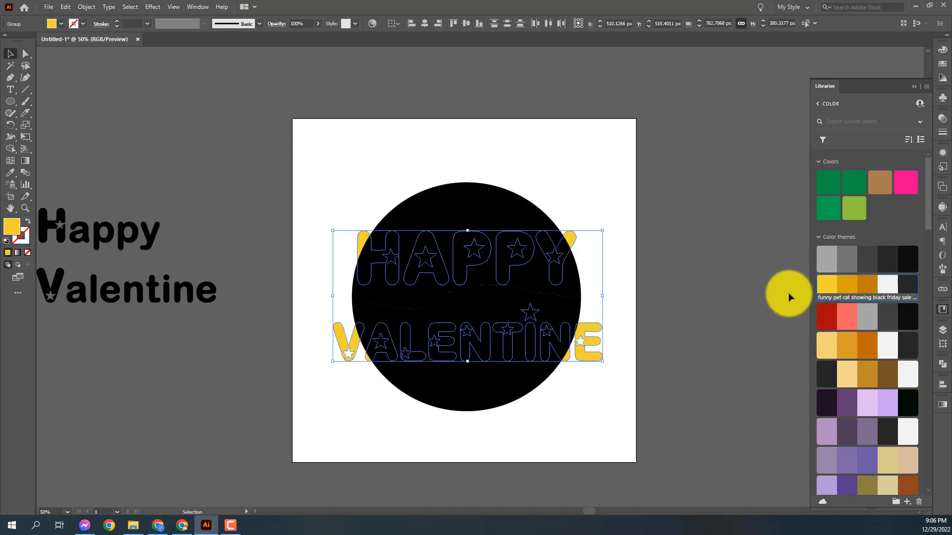
left_click(856, 284)
left_click(656, 254)
Warp HAPPY into the upper circle piece with Envelope Distort, using Make with Top Object
left_click_drag(617, 203, 381, 397)
left_click(602, 398)
left_click_drag(590, 217, 521, 264)
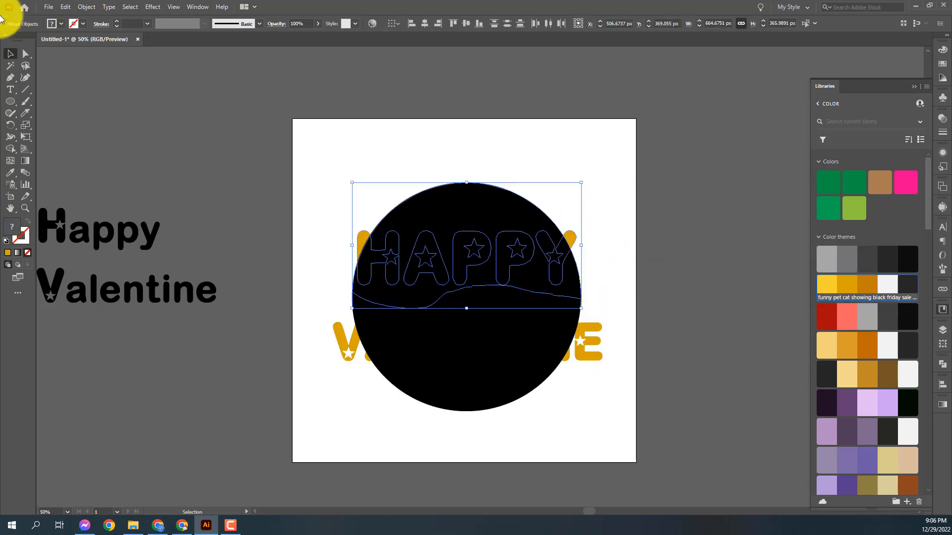
left_click(83, 7)
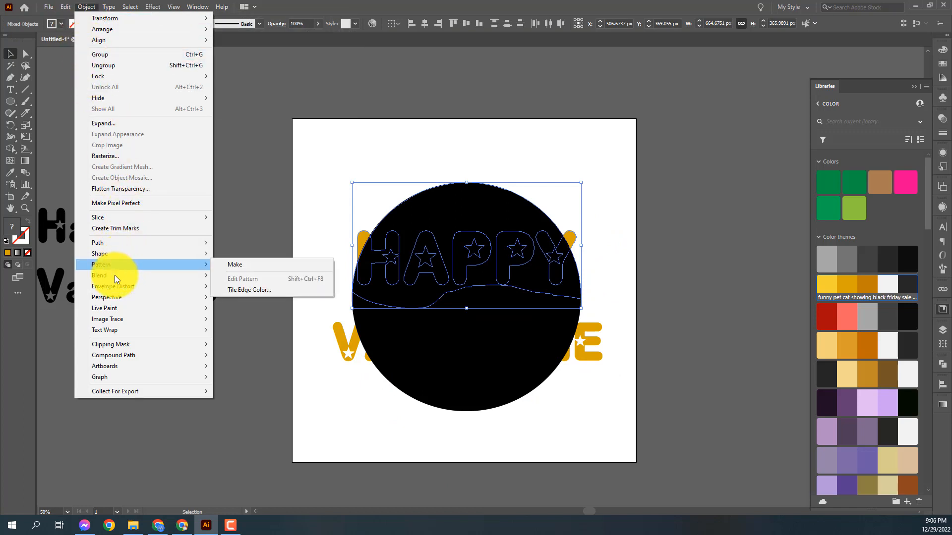
mouse_move(112, 286)
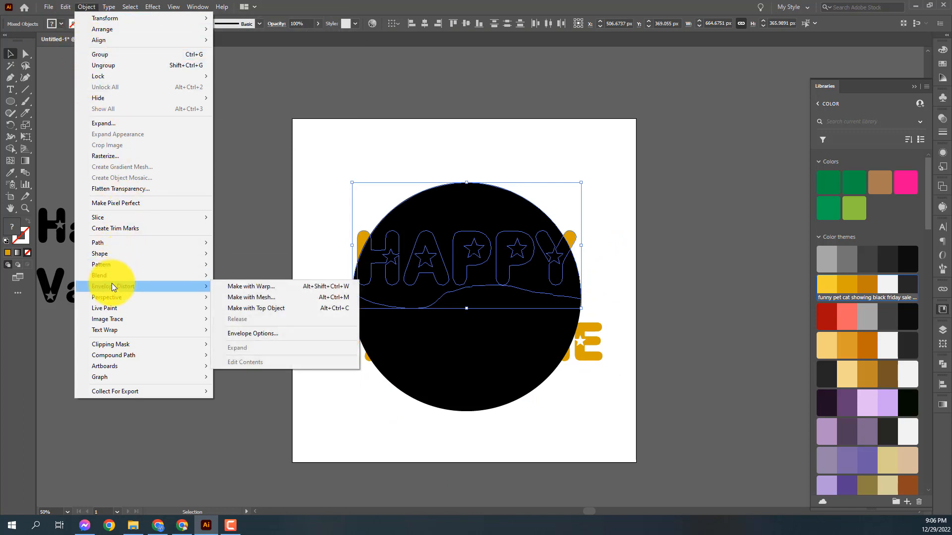
left_click(248, 309)
Warp VALENTINE into the lower circle piece with Envelope Distort, using Make with Top Object
left_click_drag(622, 373, 542, 339)
left_click(87, 7)
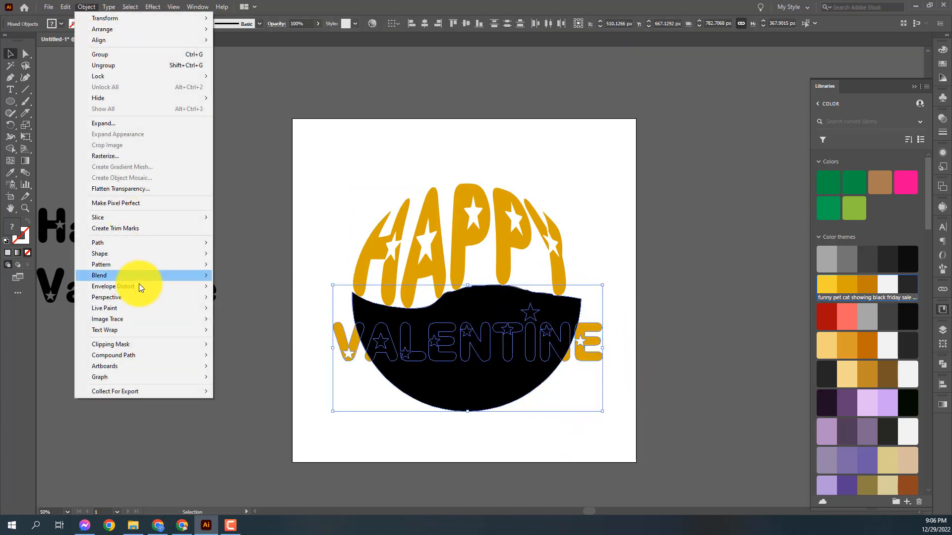
mouse_move(128, 292)
left_click(256, 308)
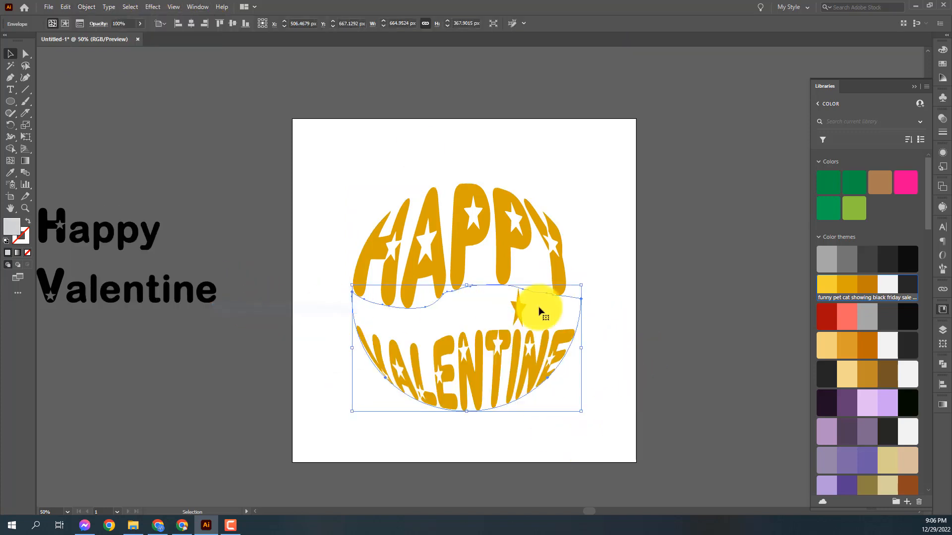
left_click(606, 311)
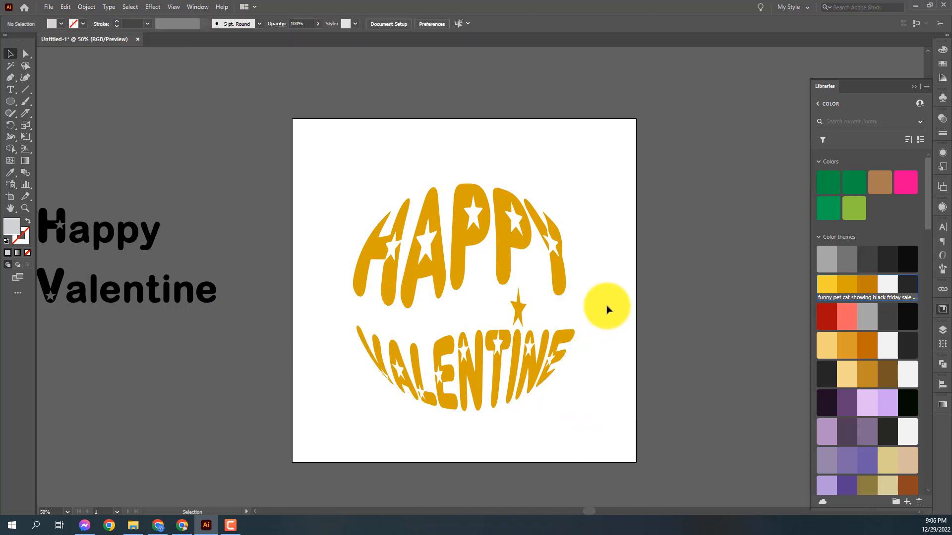
Show the contents of the VALENTINE envelope and move it up to about X 522, Y 592 px, closer to HAPPY
left_click(489, 346)
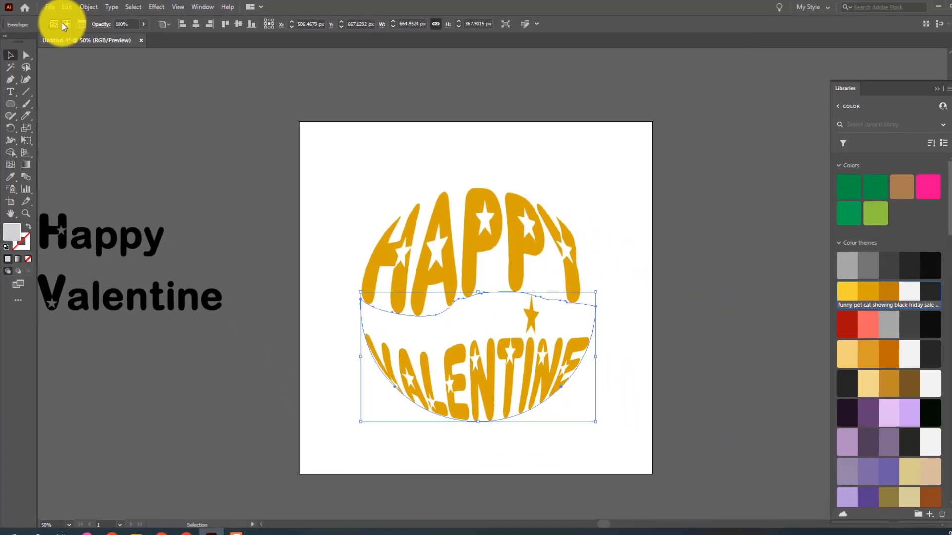
left_click(94, 34)
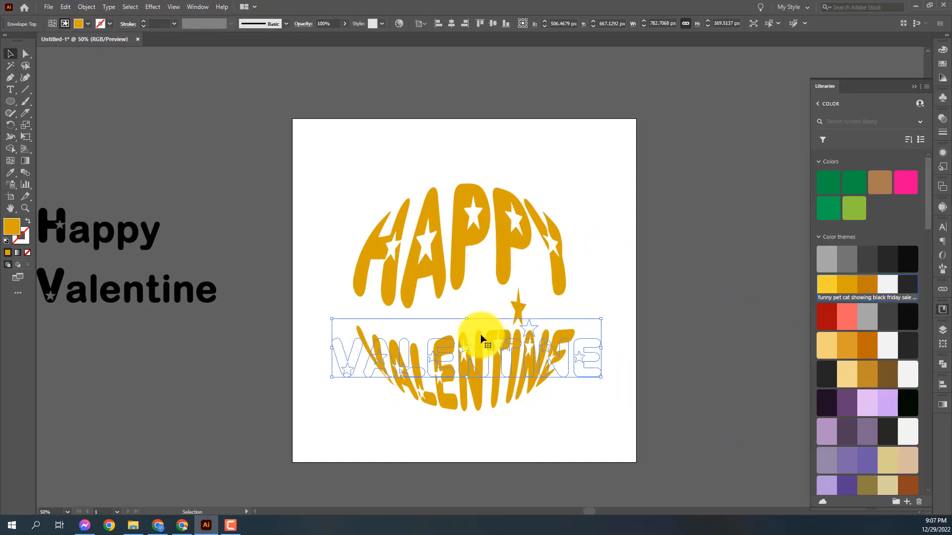
left_click_drag(476, 351, 477, 321)
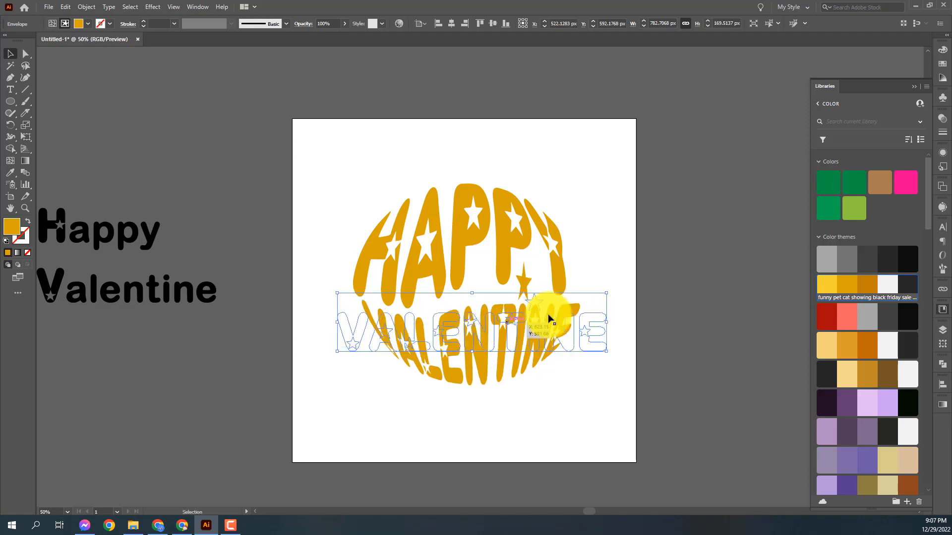
left_click(651, 275)
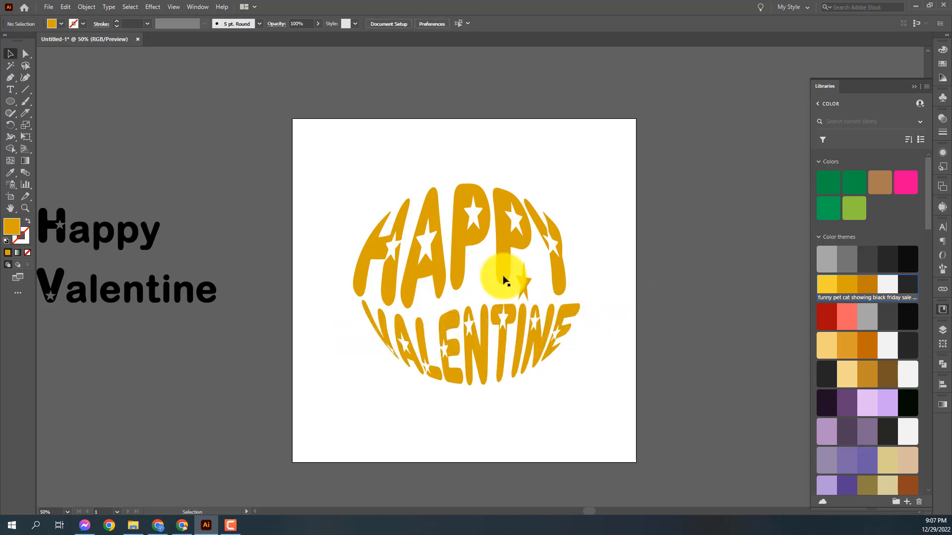
Enlarge VALENTINE's envelope contents to about 868 by 188 px and reposition the word at about X 502, Y 583 px
left_click(422, 339)
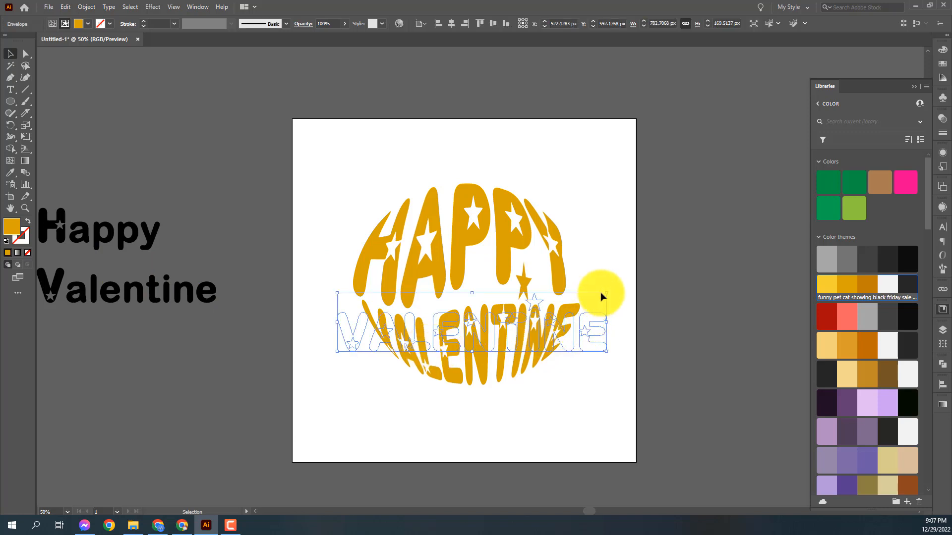
left_click_drag(606, 293, 622, 284)
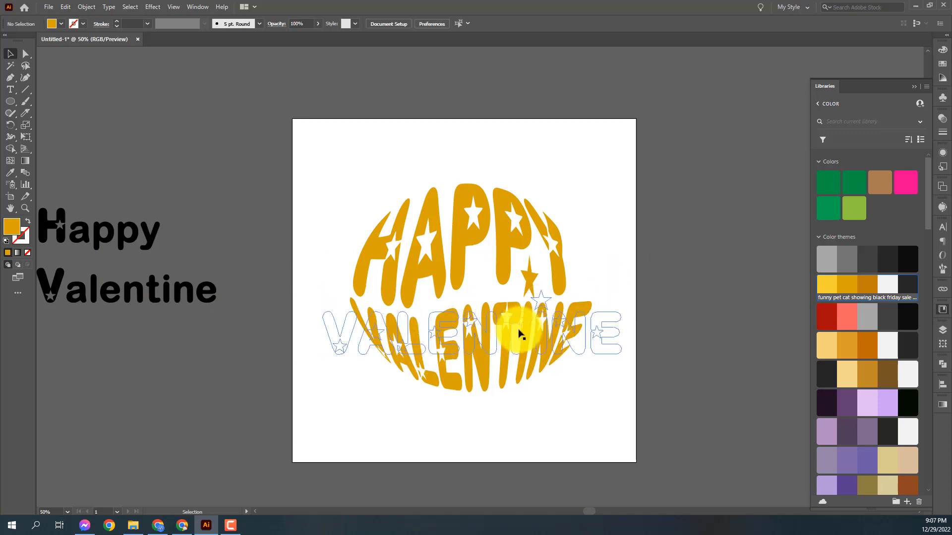
left_click_drag(518, 326, 517, 316)
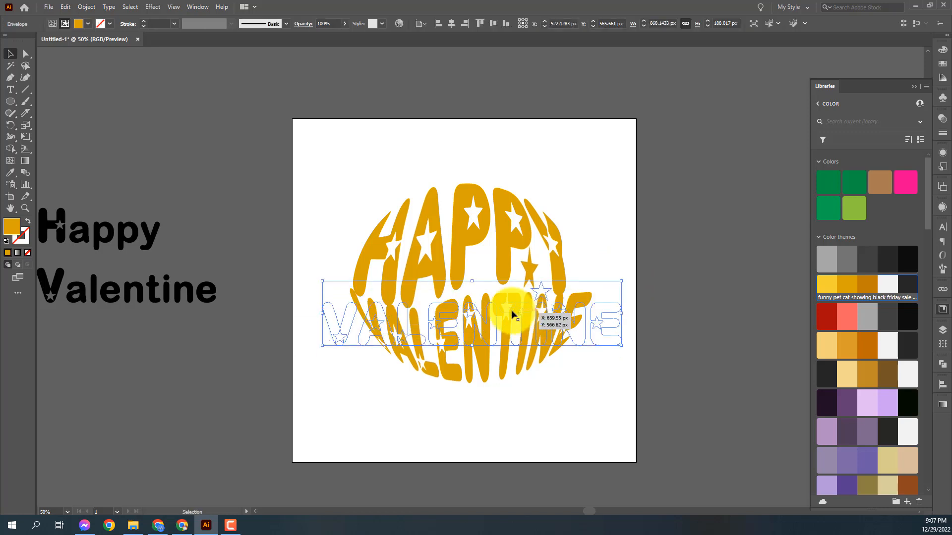
left_click(52, 23)
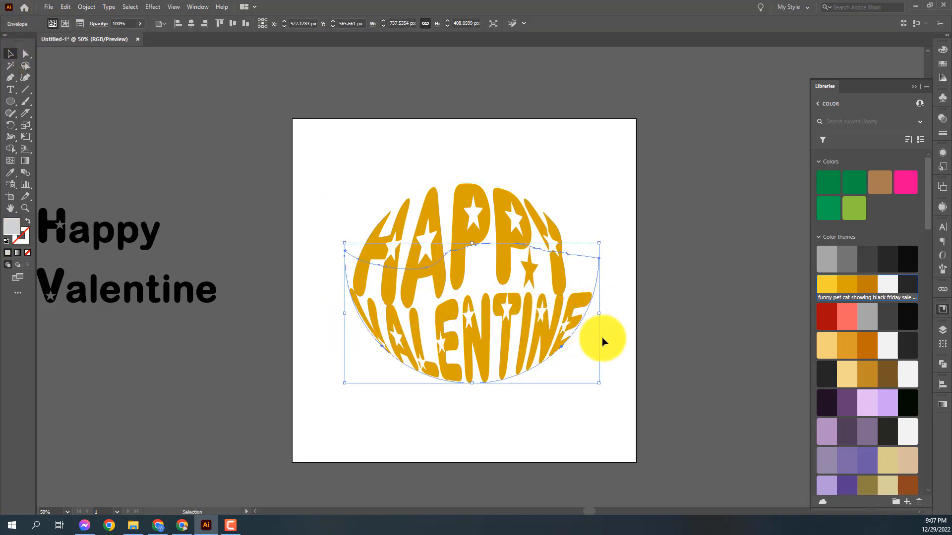
left_click(610, 312)
mouse_move(560, 320)
left_mouse_down()
mouse_move(569, 318)
mouse_move(556, 324)
left_mouse_up()
left_click(614, 237)
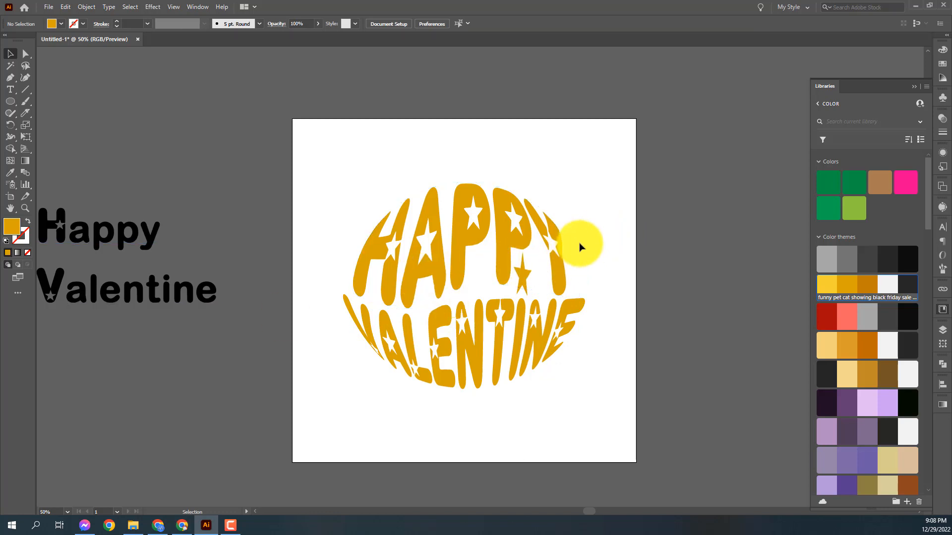
Switch the VALENTINE object from editing its contents to editing its envelope
left_click(510, 240)
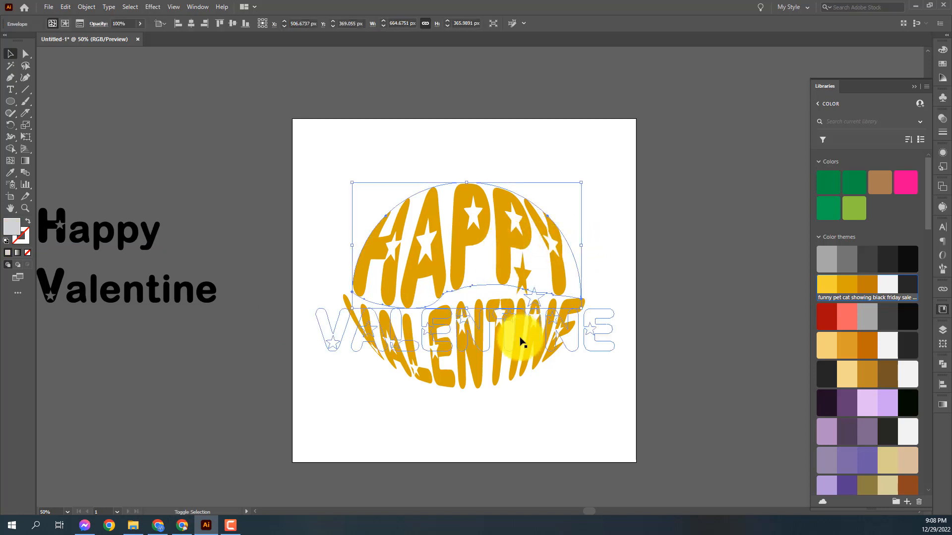
left_click(668, 232)
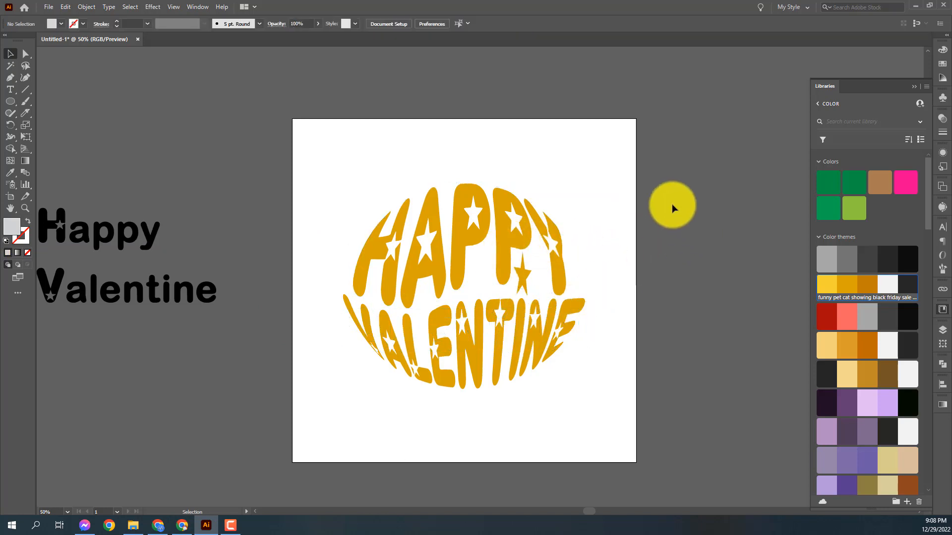
left_click(554, 235)
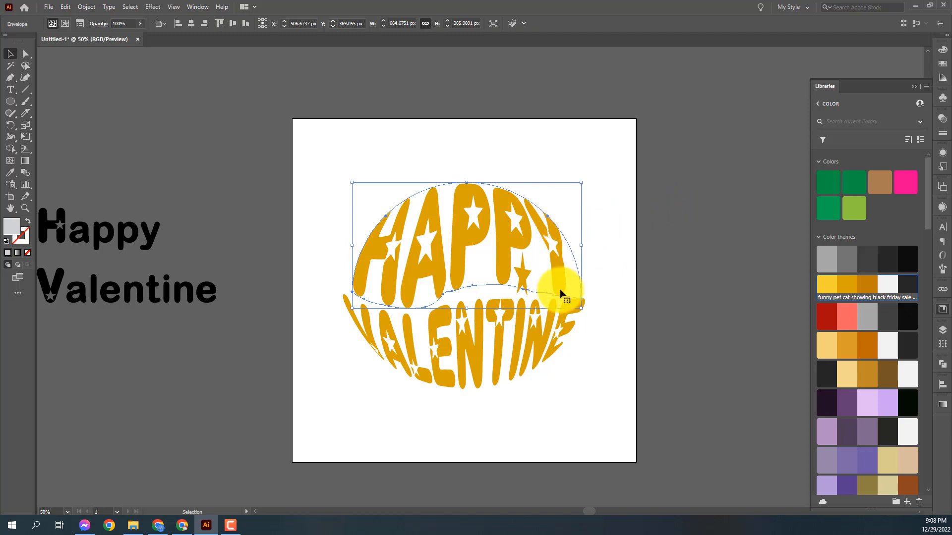
left_click(516, 323)
left_click(517, 320)
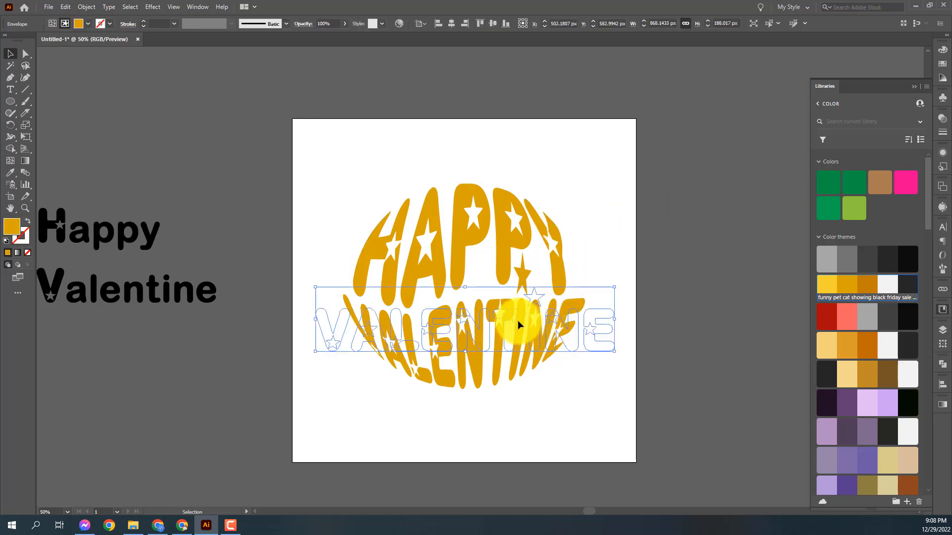
left_click(51, 23)
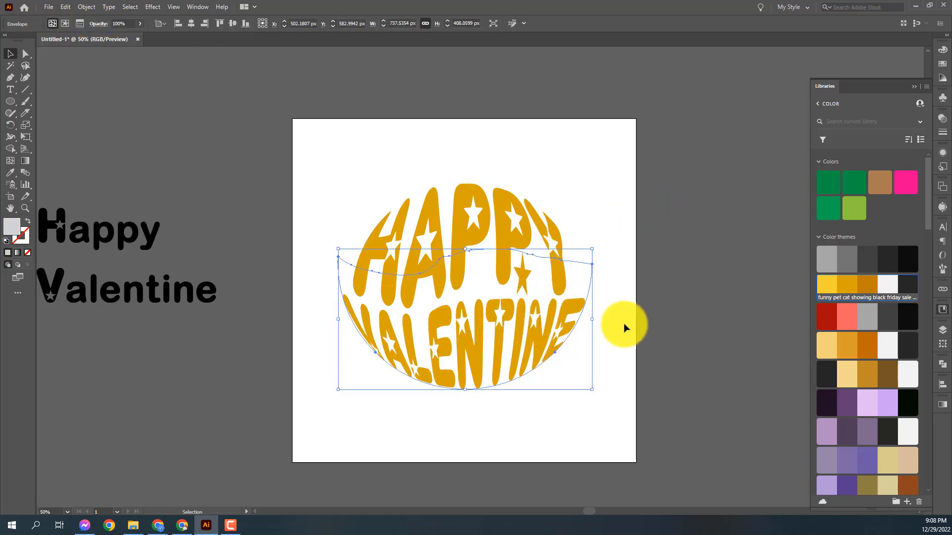
Expand the HAPPY and VALENTINE envelopes together into regular shapes
left_click(484, 241, "shift")
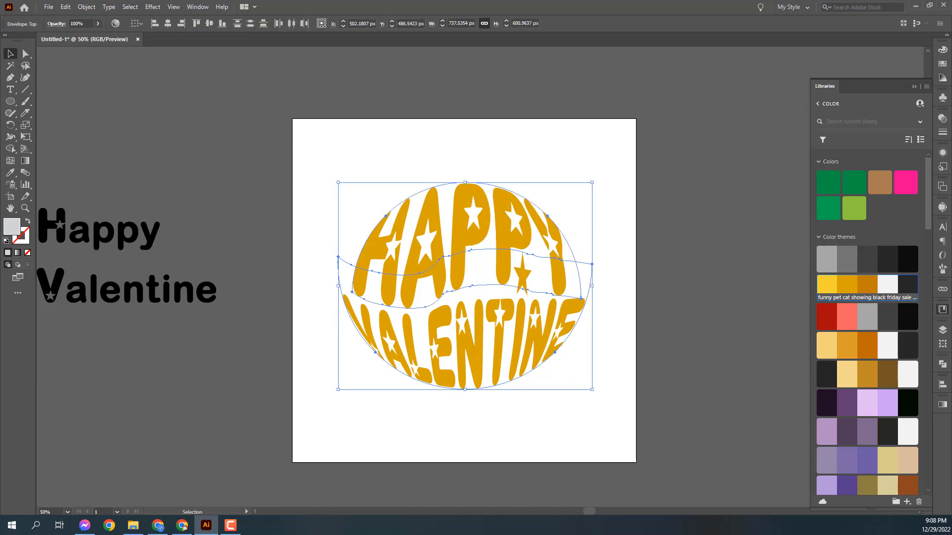
left_click(89, 13)
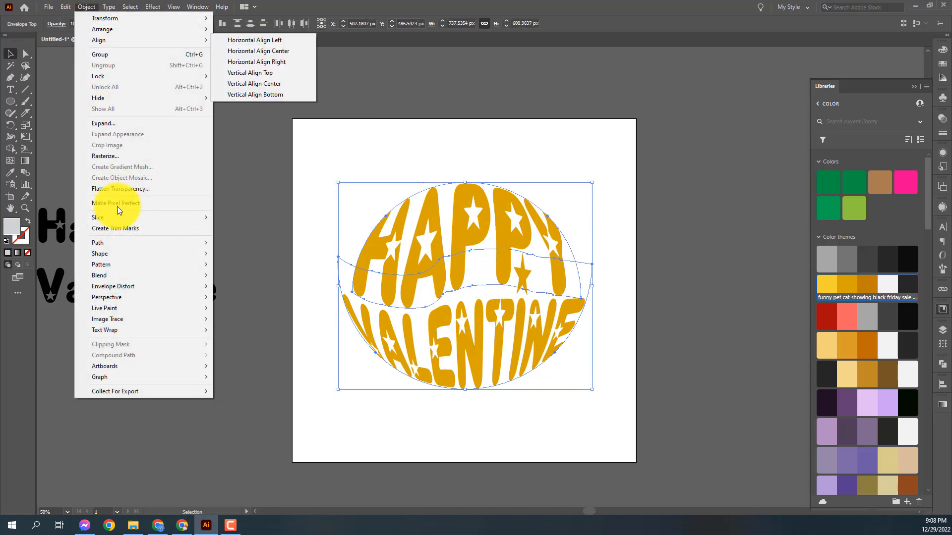
left_click(112, 123)
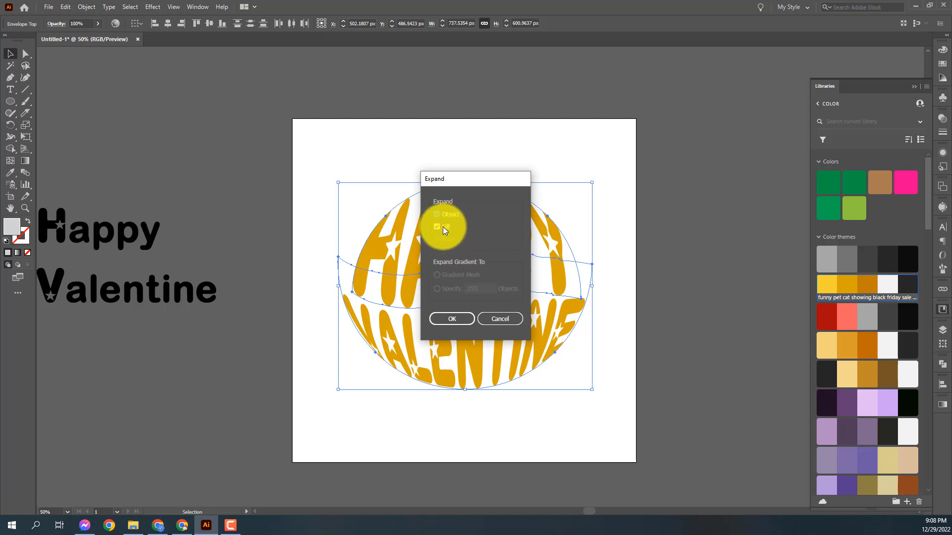
left_click(454, 317)
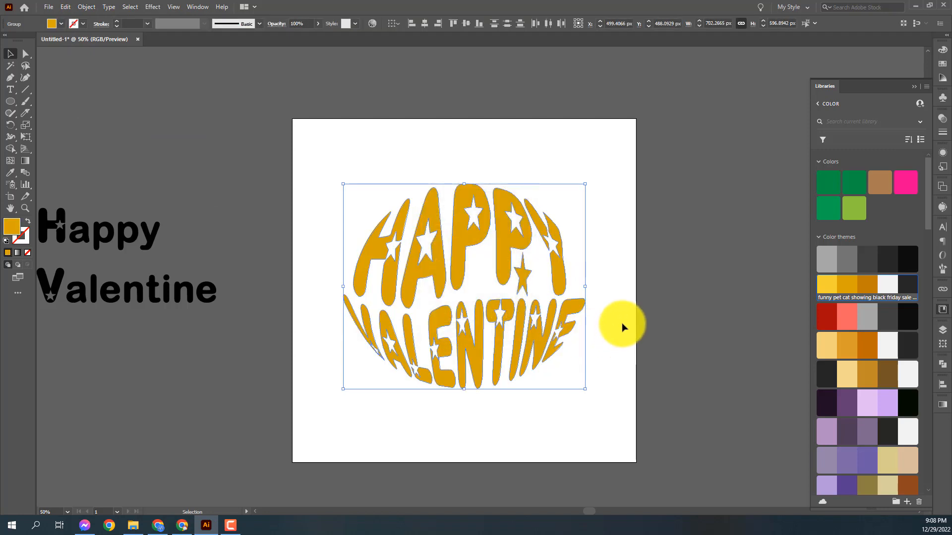
Merge the expanded HAPPY and VALENTINE shapes into a single group with Pathfinder
left_click(620, 328)
left_click(502, 327)
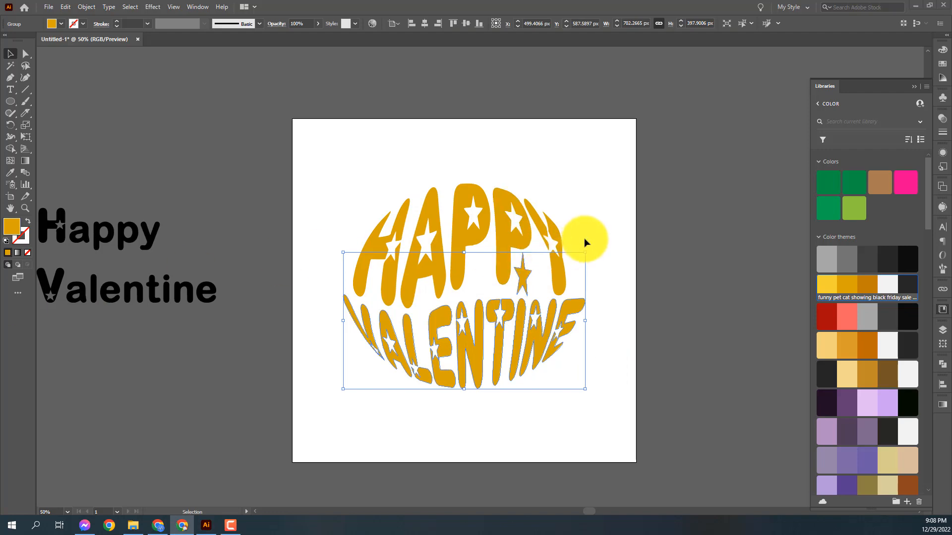
left_click_drag(681, 230, 538, 225)
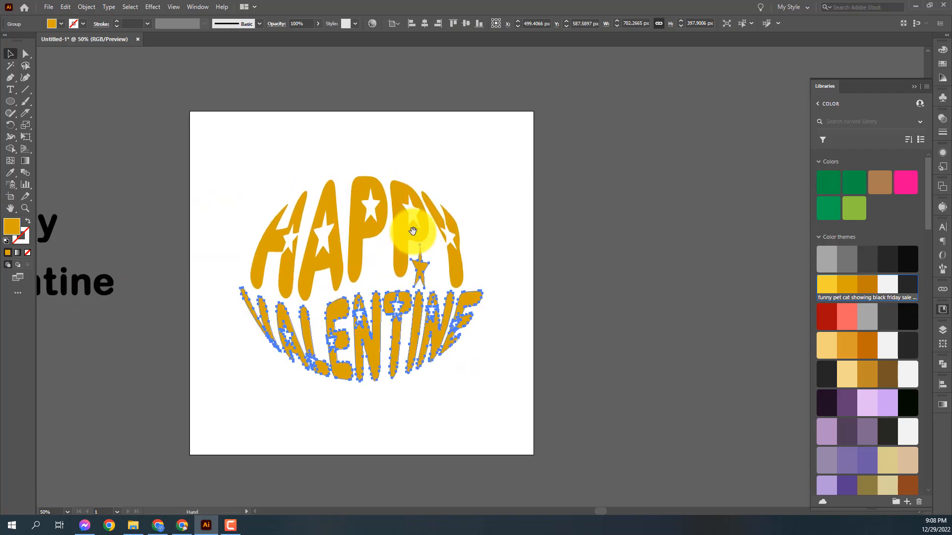
left_click(224, 233)
left_click_drag(514, 170, 205, 390)
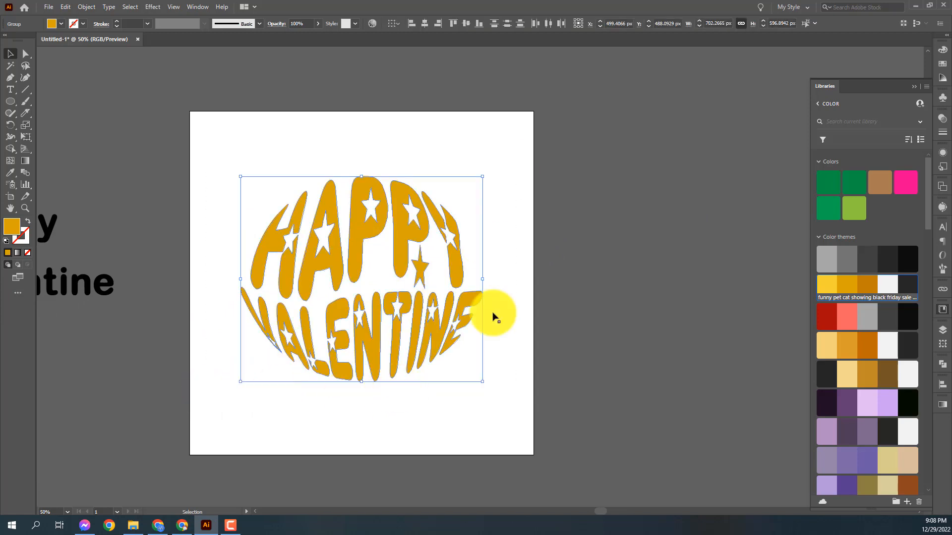
left_click(942, 366)
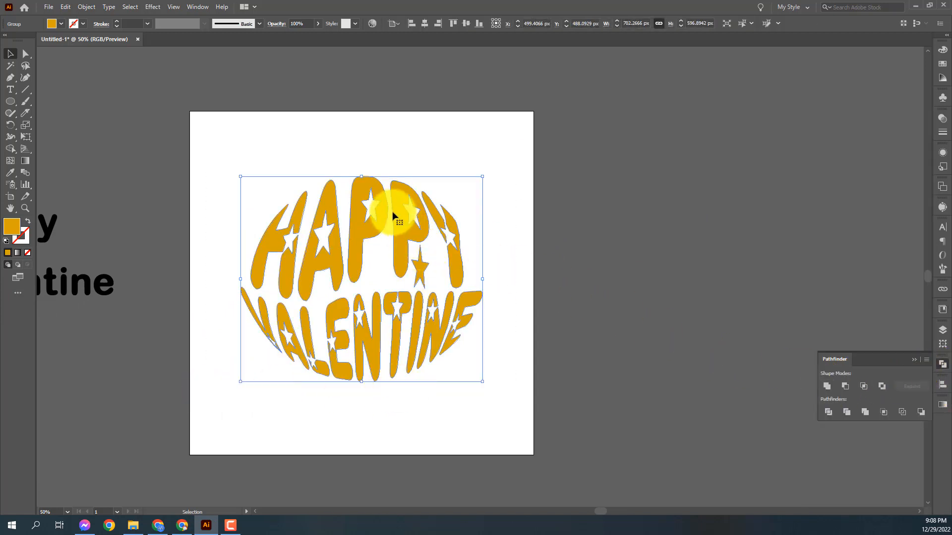
left_click(495, 310)
Place a copy of the merged lettering beside the artboard, to its right, and reselect the original
left_click(407, 235)
left_click_drag(408, 234, 745, 207)
left_click(481, 220)
left_click(411, 237)
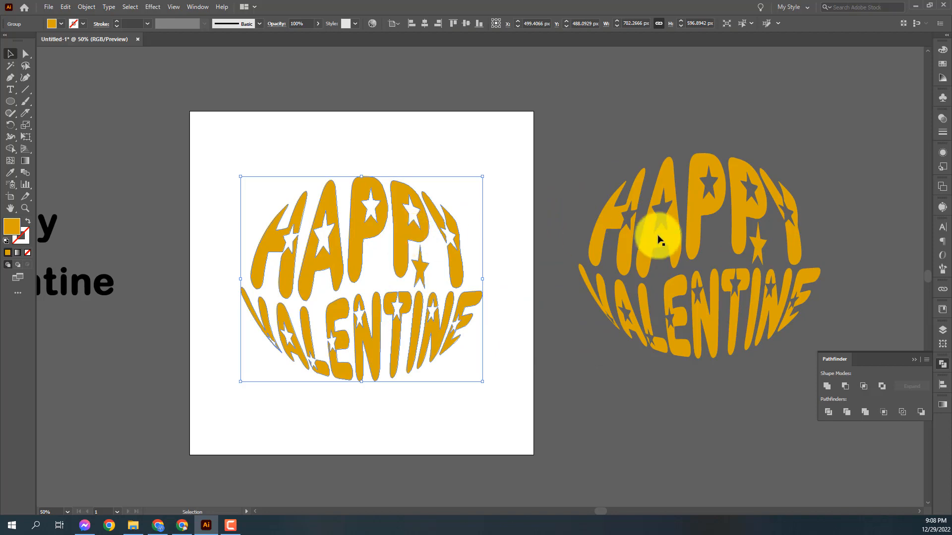
Move the spare copy of the lettering farther away from the artboard's right side
left_click_drag(658, 236, 699, 232)
left_click(395, 251)
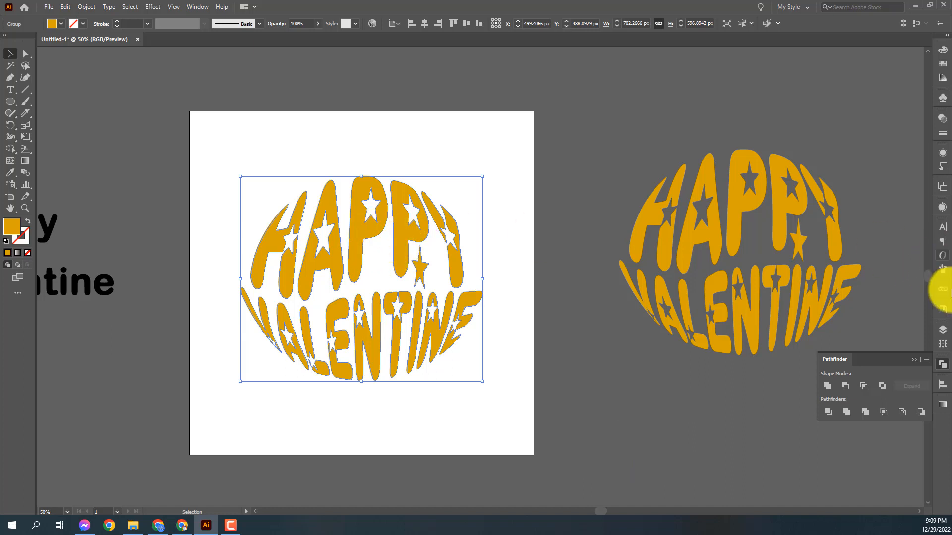
left_click(510, 230)
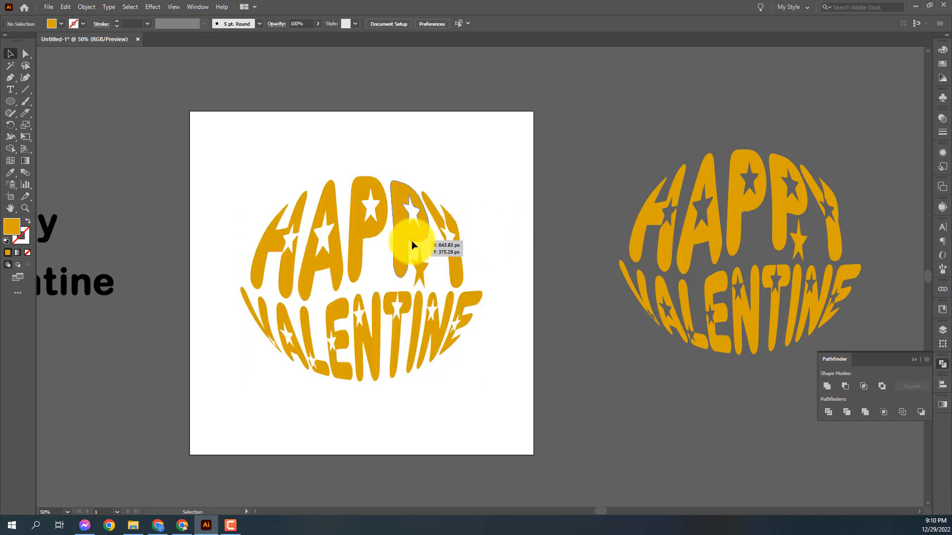
Duplicate the artboard lettering in place and fill the front copy with the dark swatch of the yellow-orange color theme
left_click(412, 241)
left_click(454, 230)
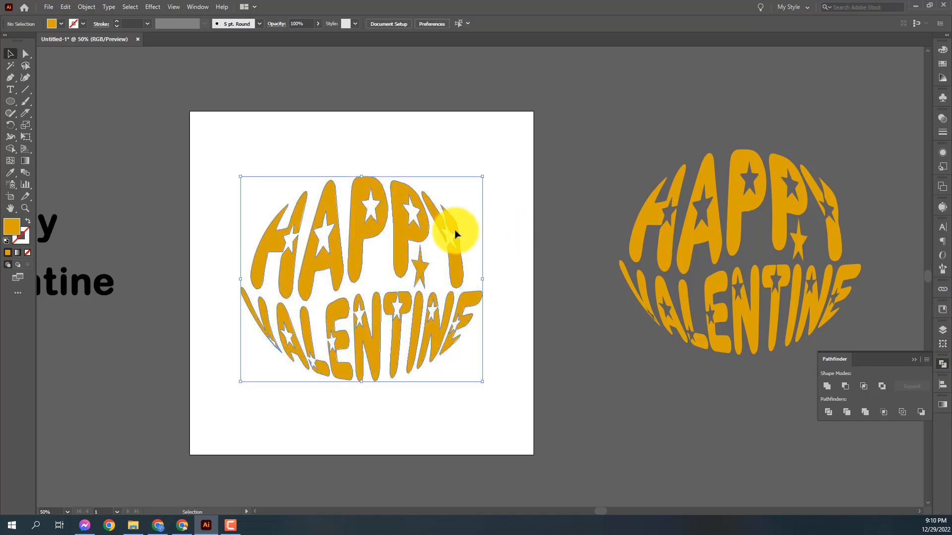
left_click(394, 242)
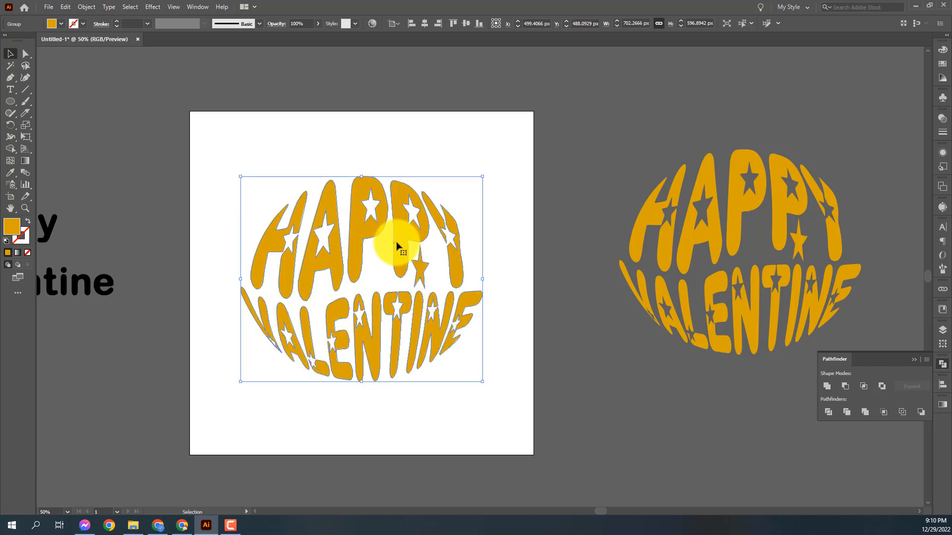
left_click(942, 310)
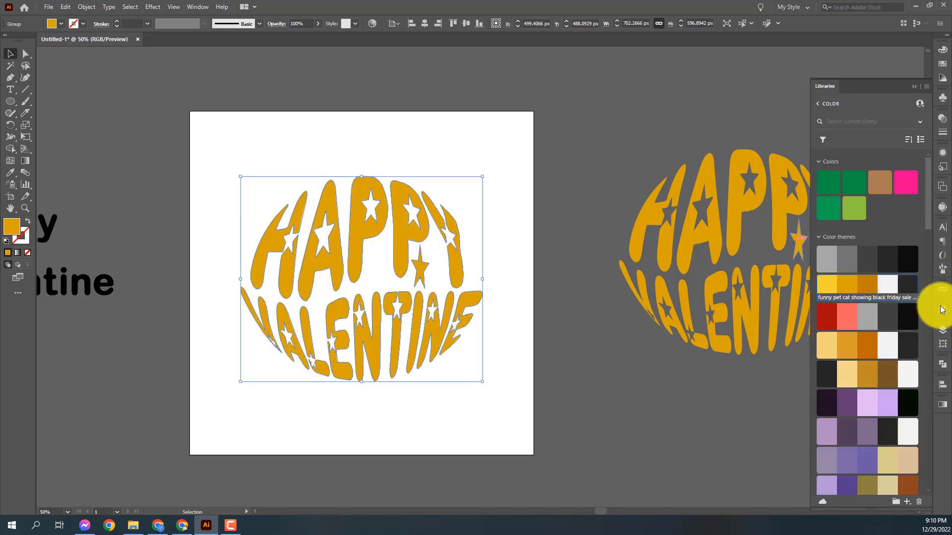
left_click(905, 283)
left_click(583, 244)
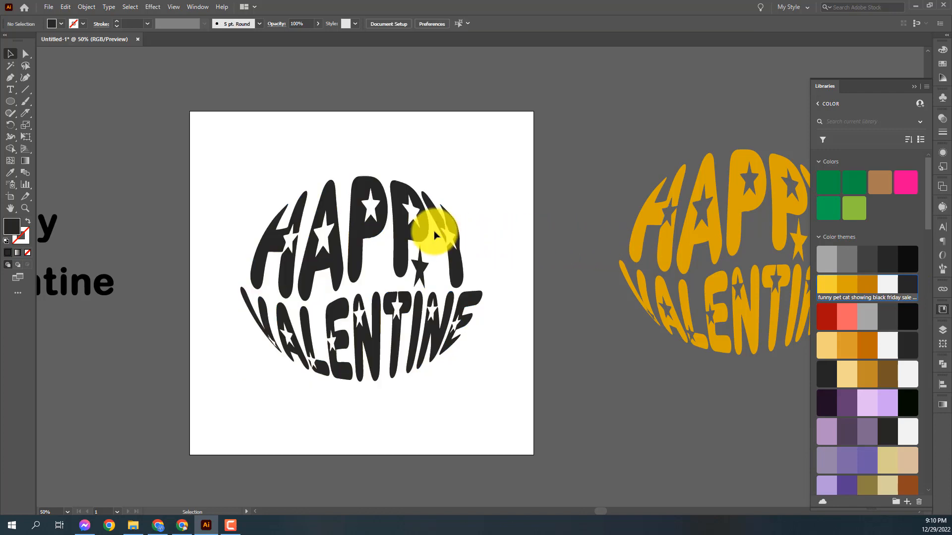
Shrink the dark lettering about its center to about 289 by 245 px and send it behind the gold lettering
left_click(418, 231)
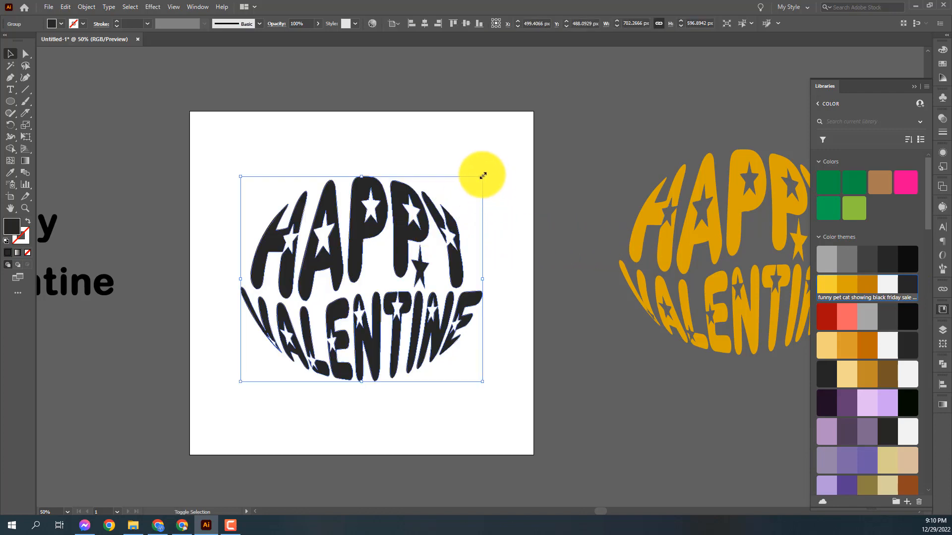
left_click_drag(482, 177, 410, 236)
key("ctrl+shift+[")
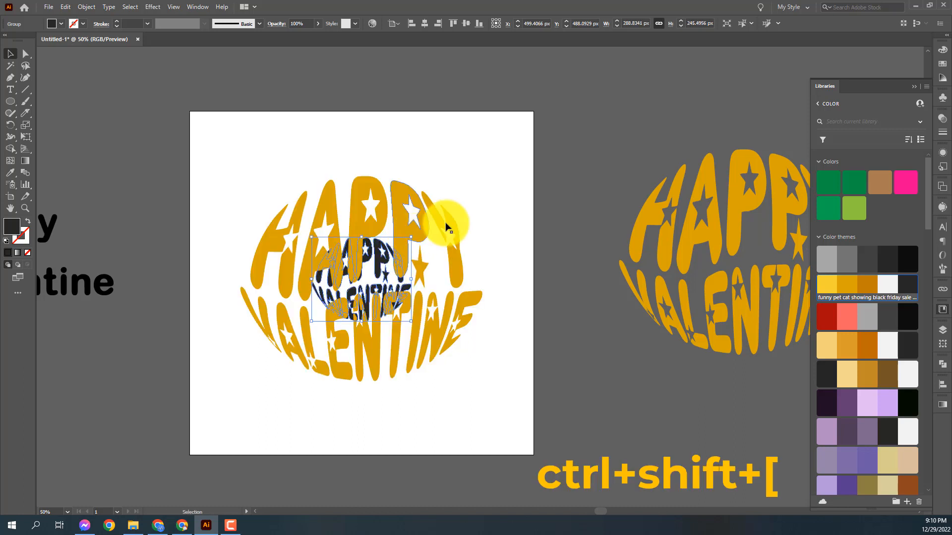
Select the gold and dark lettering together and make a blend between them
left_click_drag(485, 182, 297, 397)
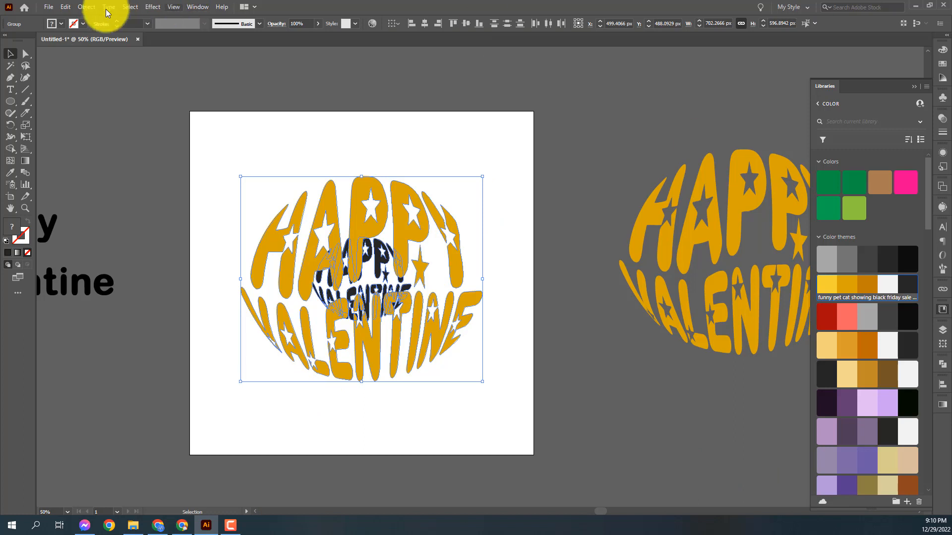
left_click(85, 8)
mouse_move(132, 286)
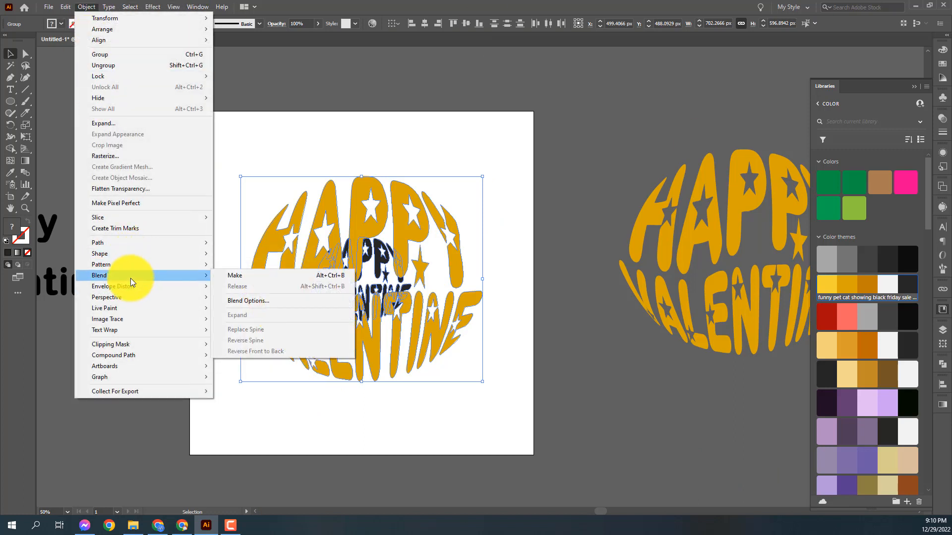
left_click(252, 277)
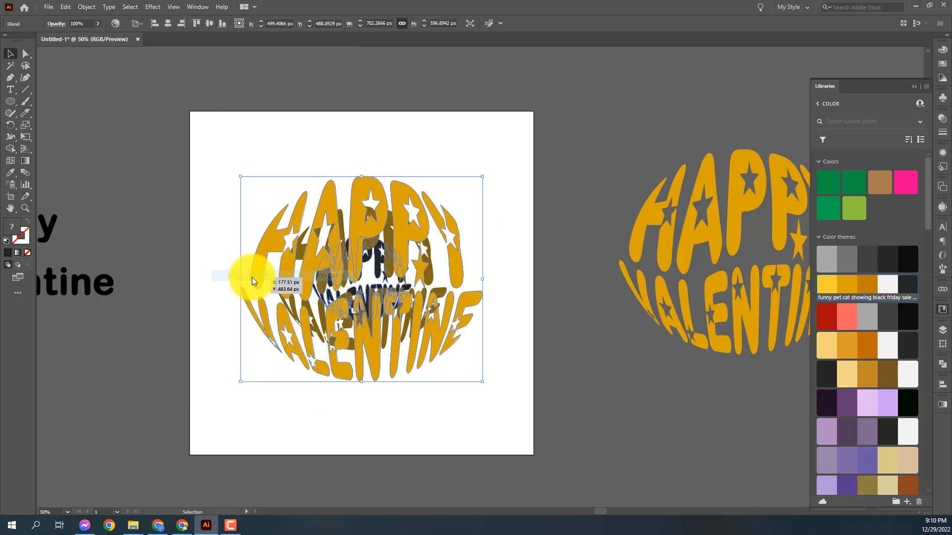
Set the blend spacing to Specified Steps with 102 steps
left_click(84, 10)
mouse_move(115, 275)
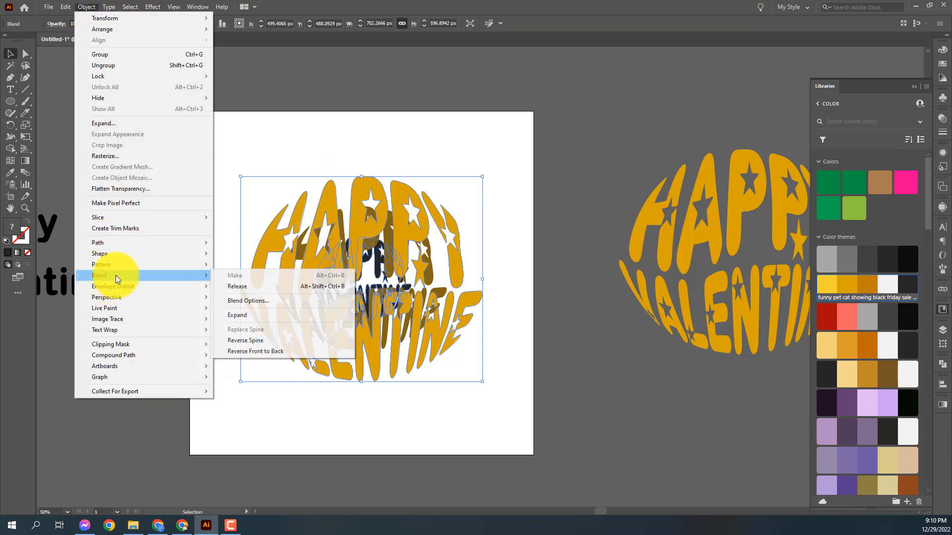
left_click(254, 300)
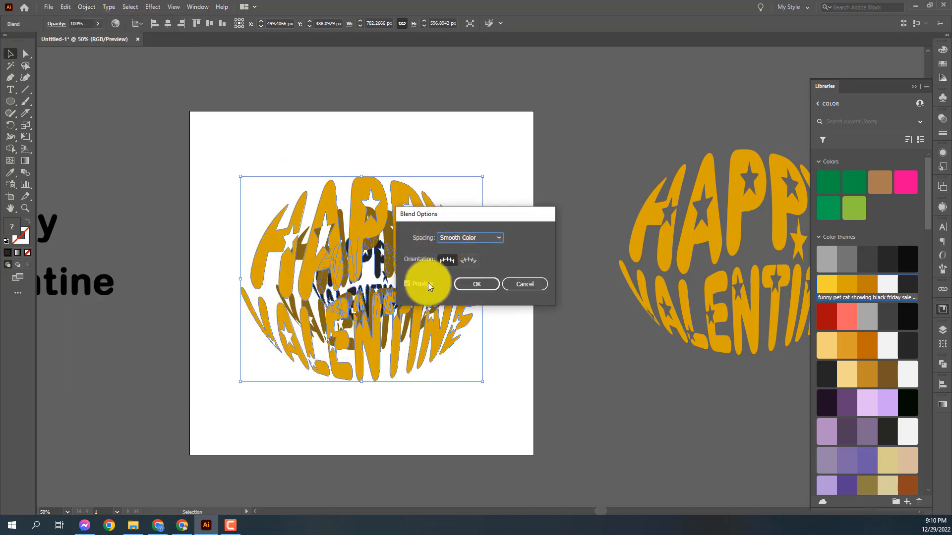
left_click(477, 238)
left_click(469, 261)
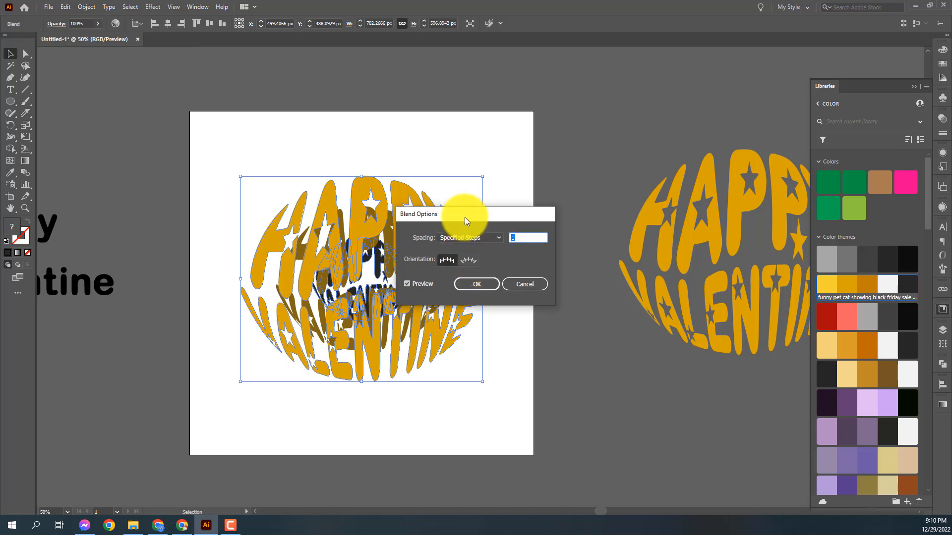
left_click_drag(465, 216, 622, 114)
left_click(696, 136)
scroll(696, 136, "up", 12)
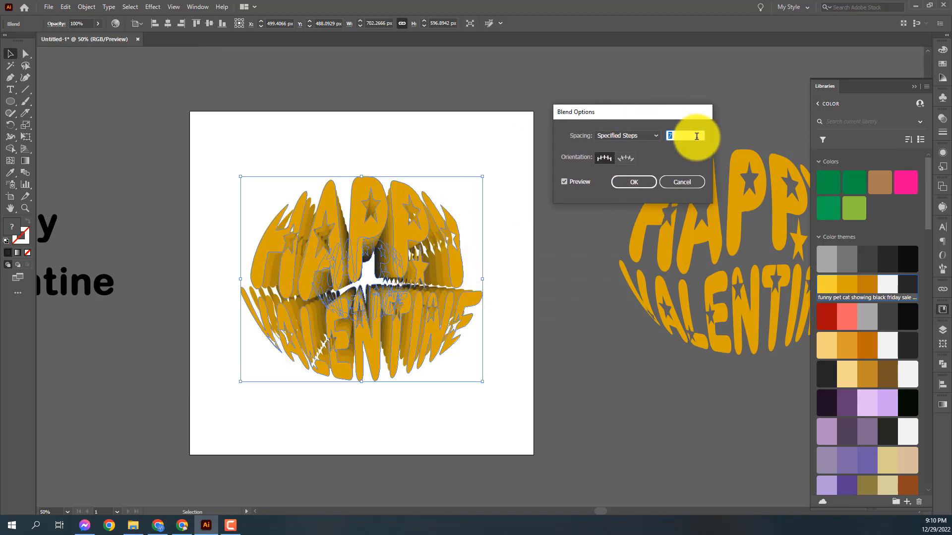
scroll(696, 136, "up", 5)
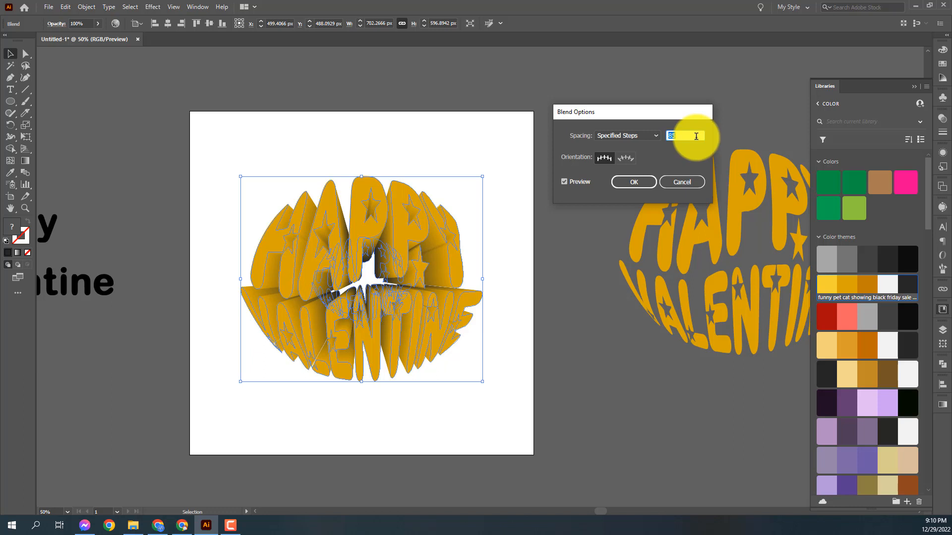
scroll(696, 136, "up", 1)
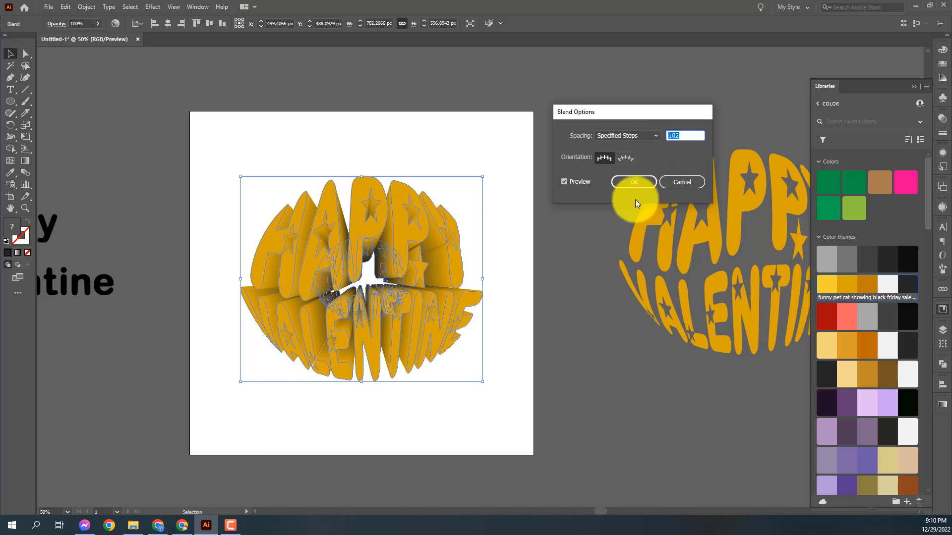
left_click(630, 186)
left_click(495, 196)
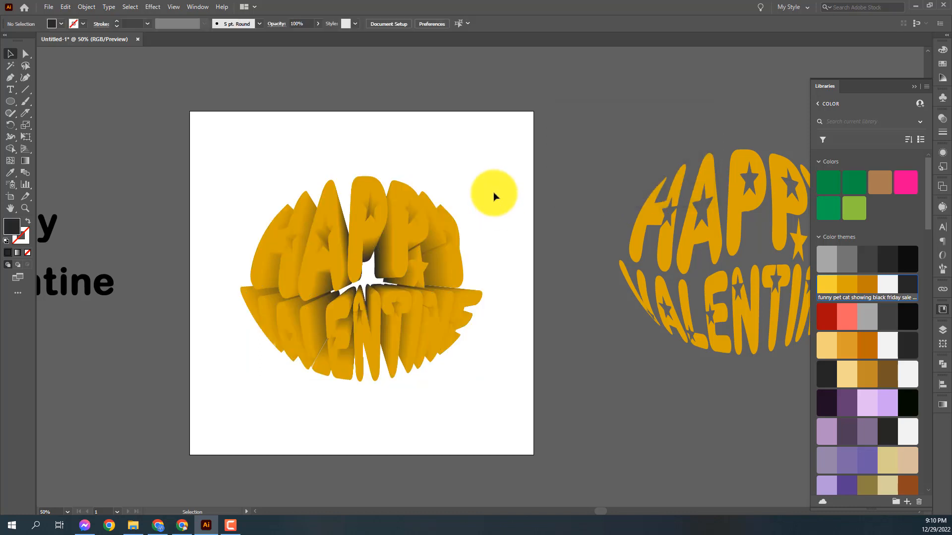
Paste the copied lettering in front of the blend and fill it with the coral swatch of the red color theme
left_click(366, 341)
left_click(510, 279)
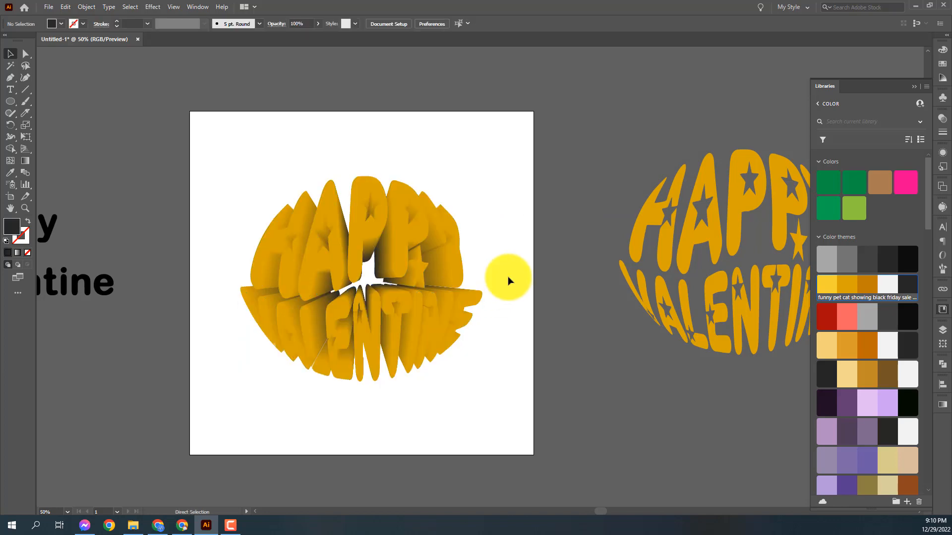
key("ctrl+f")
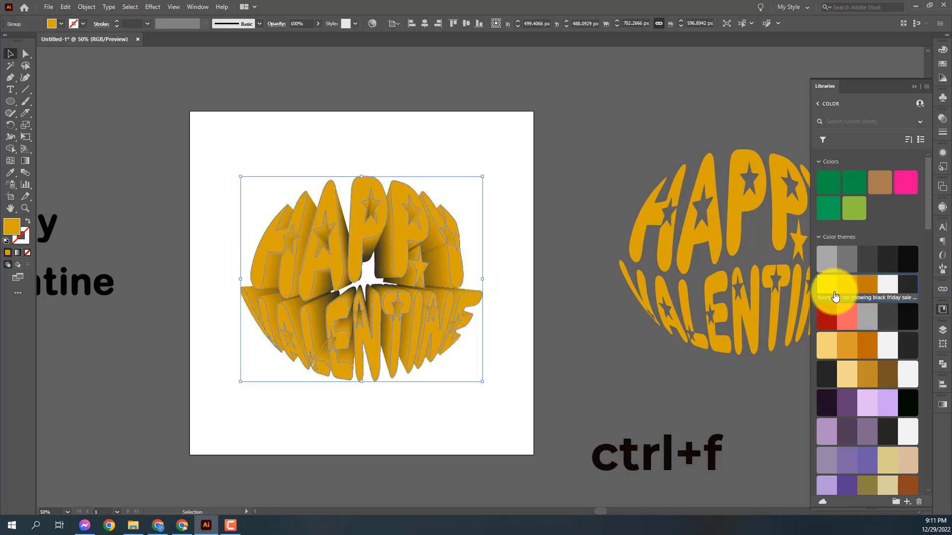
left_click(838, 319)
left_click(575, 175)
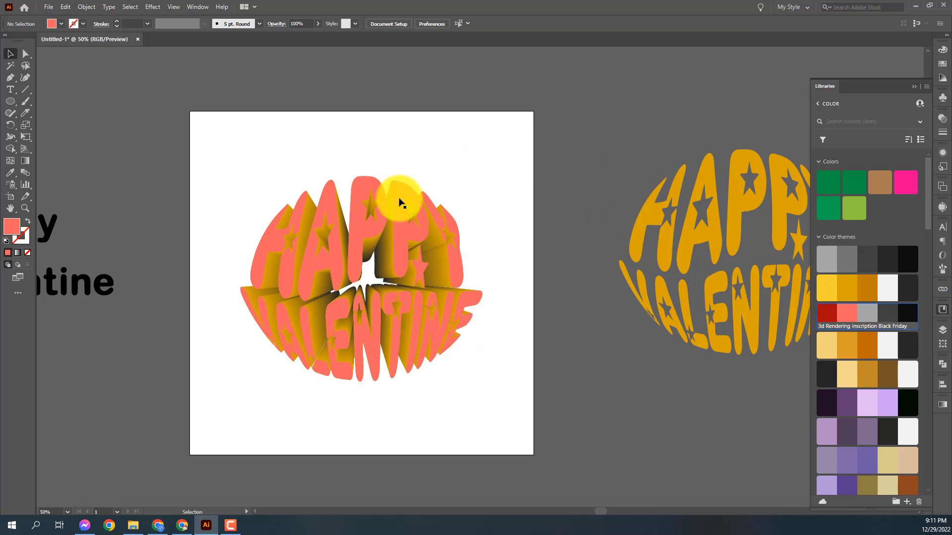
Increase the lettering blend's Specified Steps to 300 to smooth its jagged edges
left_click_drag(368, 179, 455, 241)
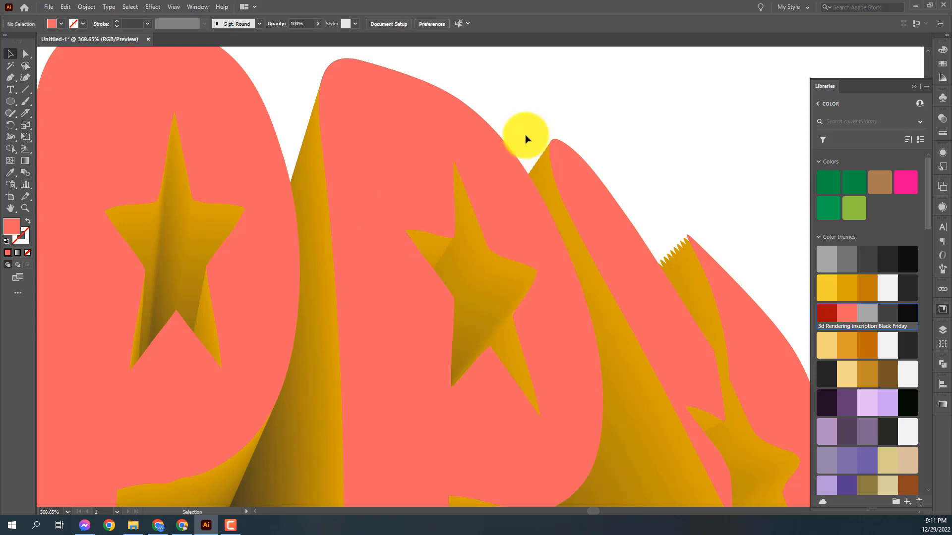
left_click(461, 282)
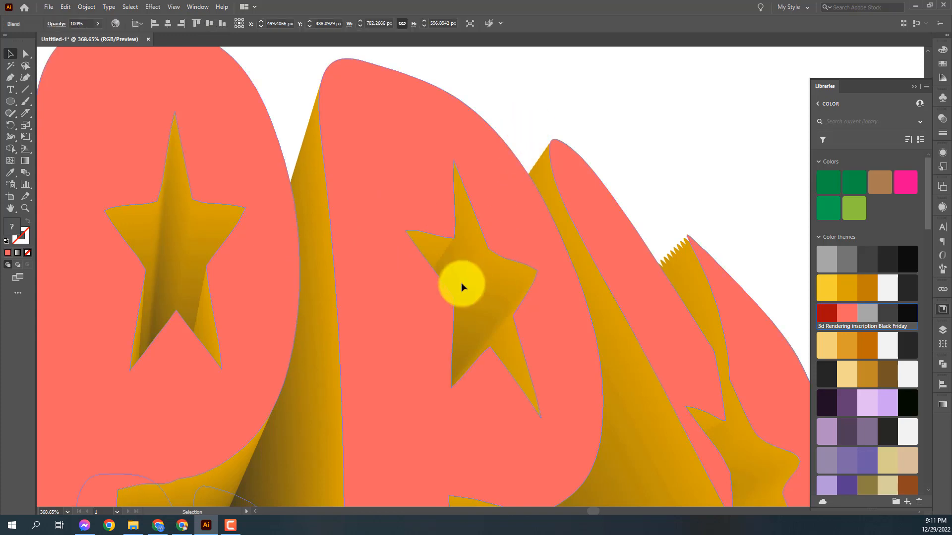
left_click(84, 10)
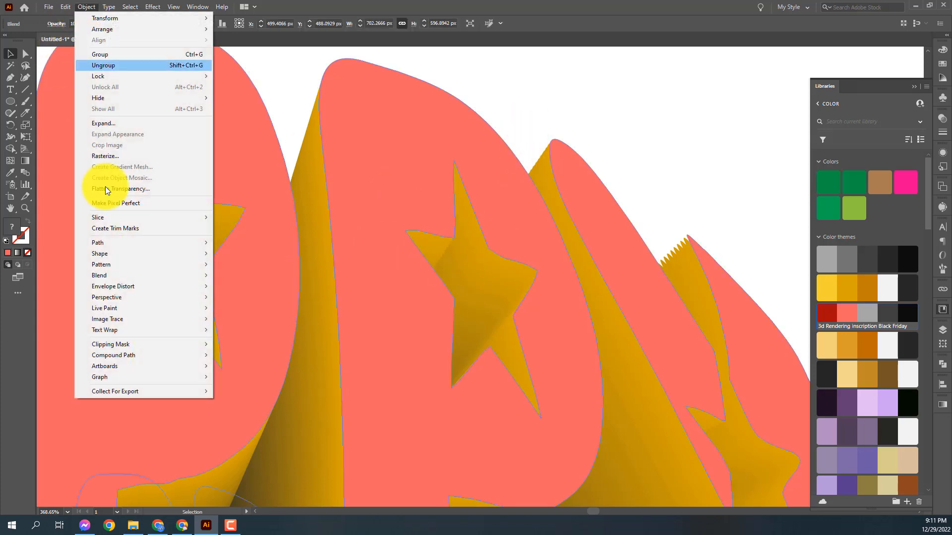
mouse_move(110, 268)
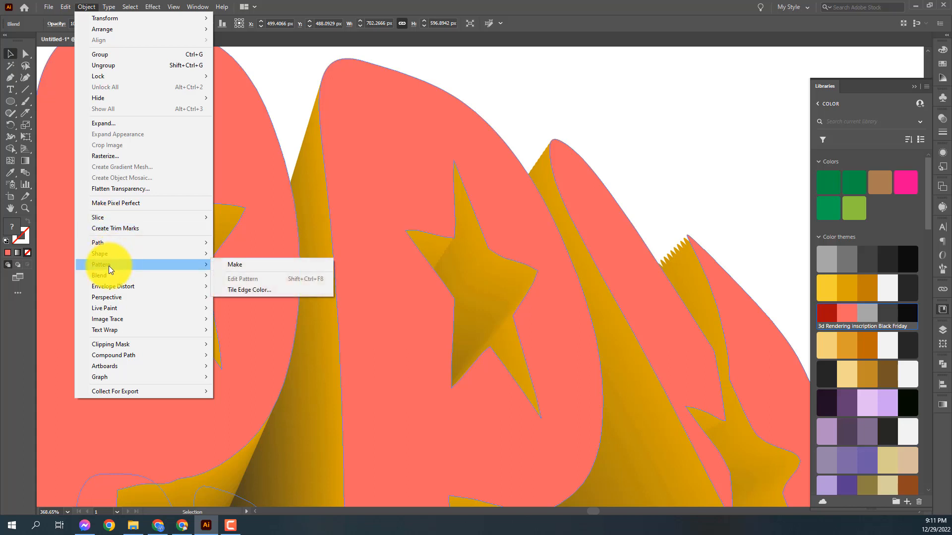
left_click(283, 301)
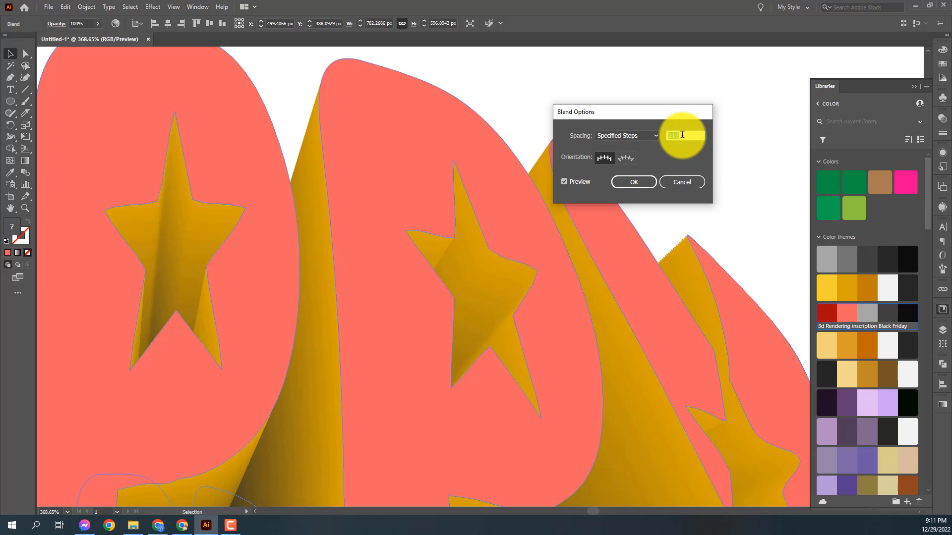
key("Up")
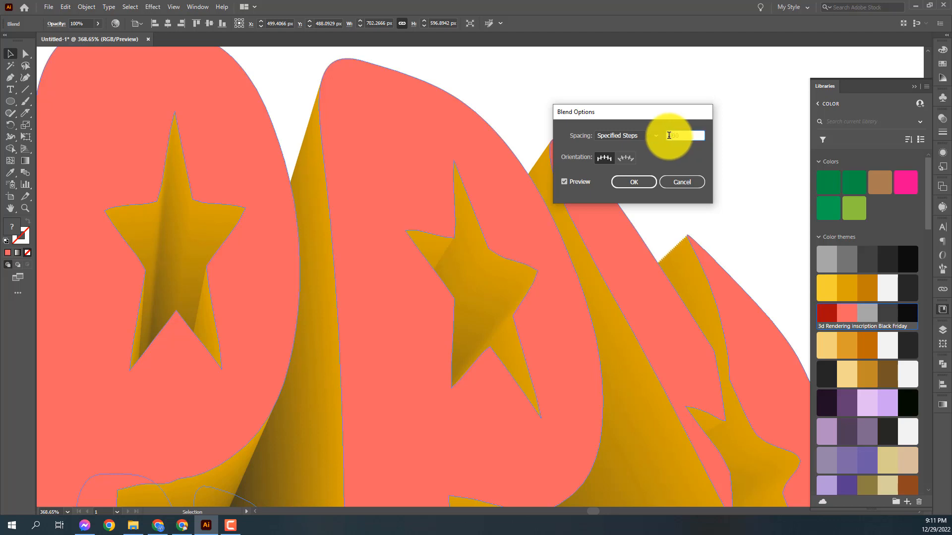
left_click(565, 182)
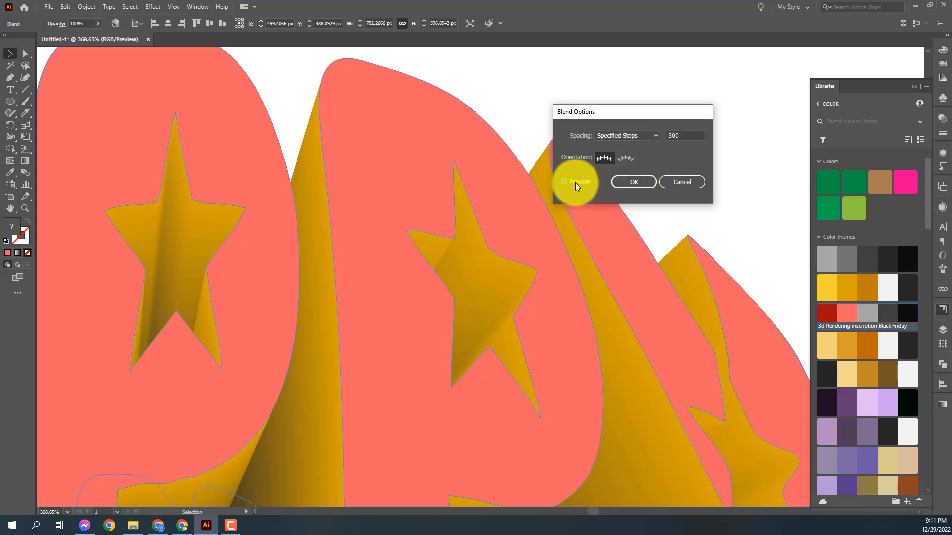
left_click(628, 182)
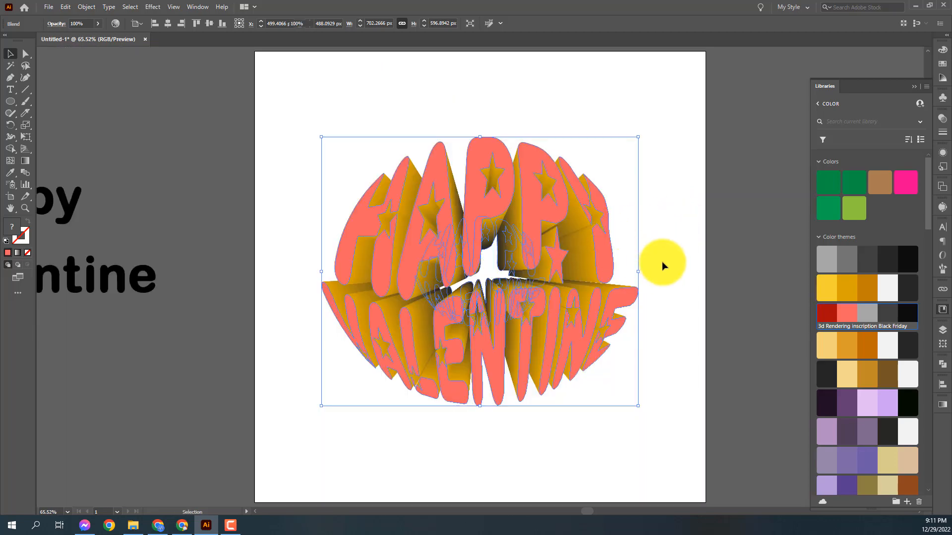
left_click(662, 261)
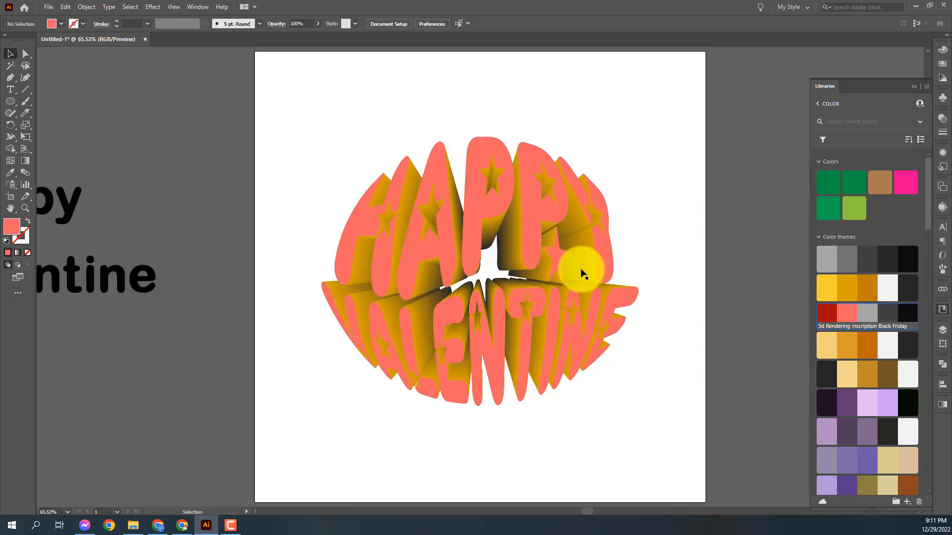
Recolor the front lettering with the bright pink swatch of the Archive Magenta theme
left_click(472, 202)
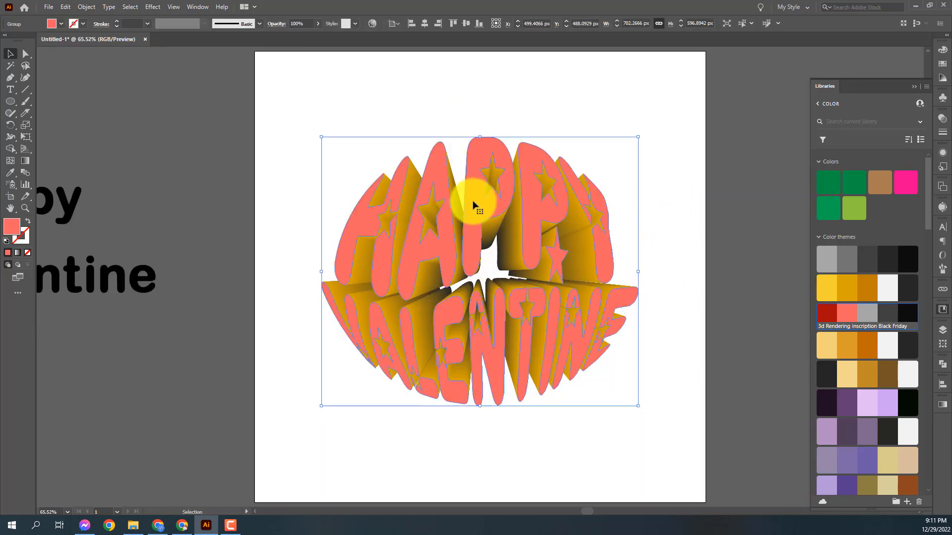
left_click(902, 183)
scroll(845, 329, "down", 5)
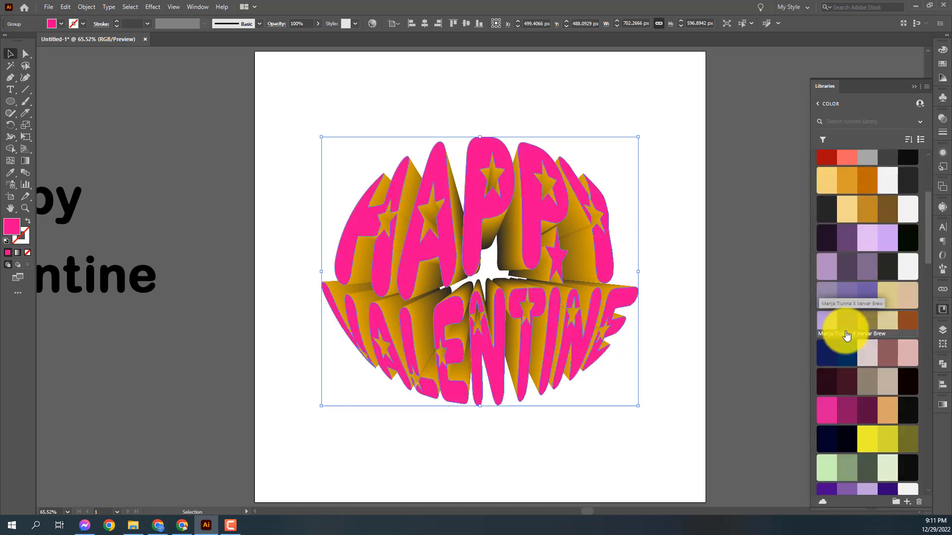
left_click(825, 406)
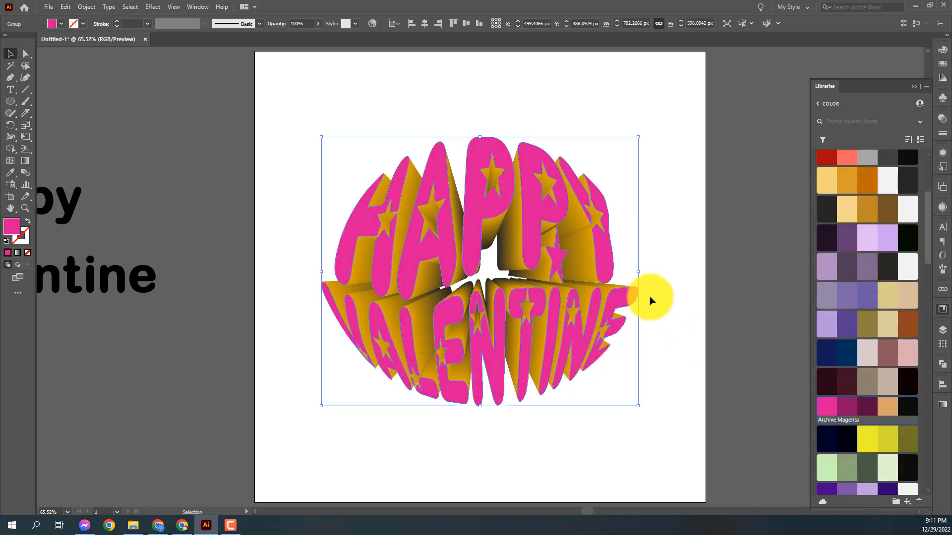
List the contents of Layer 1 and toggle item visibility to identify which entry holds the lettering blend
left_click(569, 244)
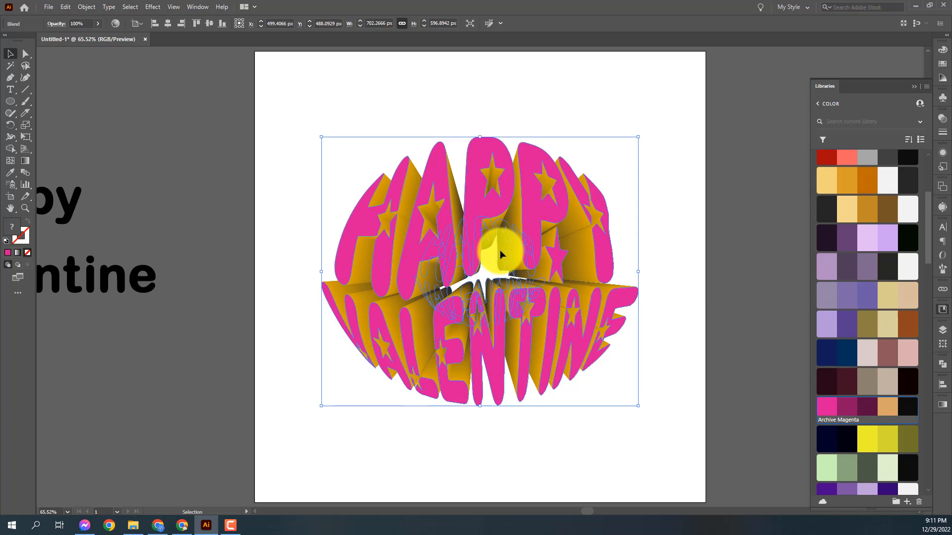
left_click(942, 332)
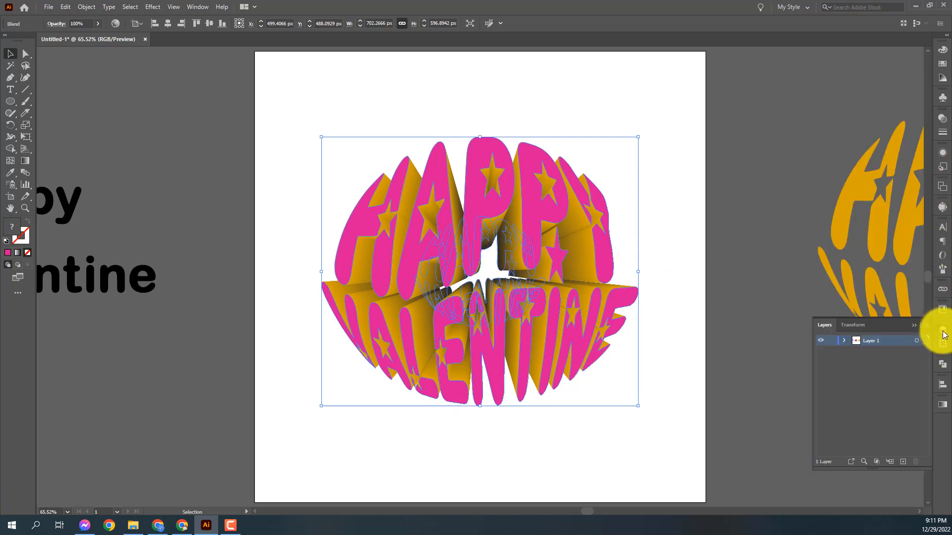
left_click(844, 341)
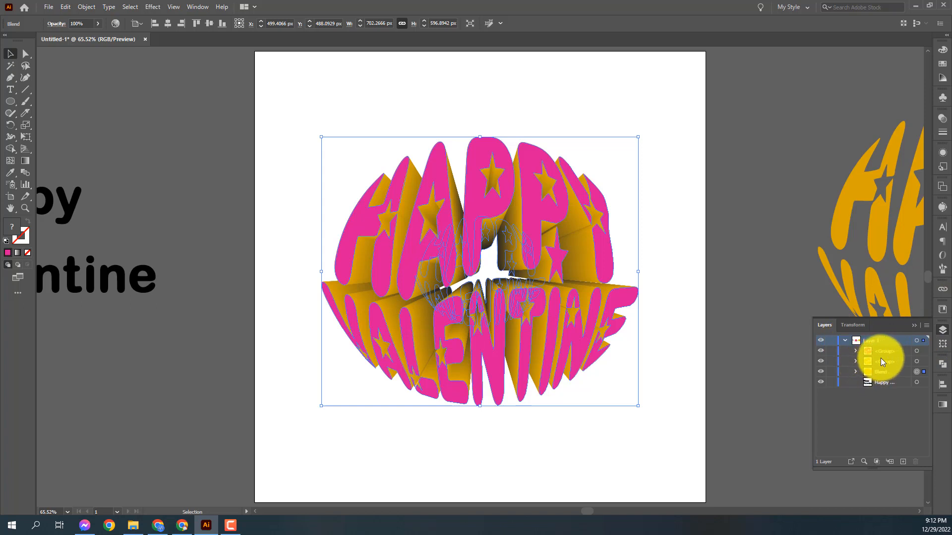
left_click(886, 361)
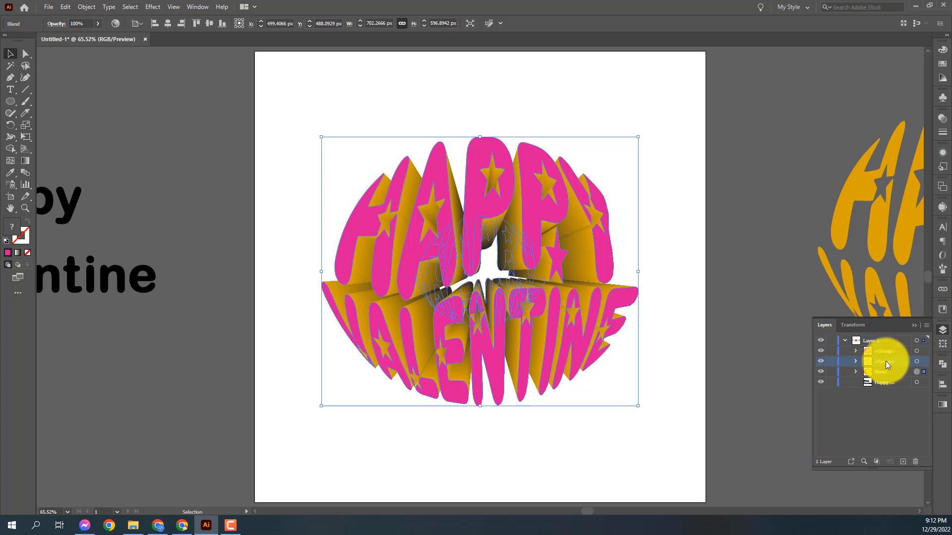
left_click(820, 363)
left_click(820, 363)
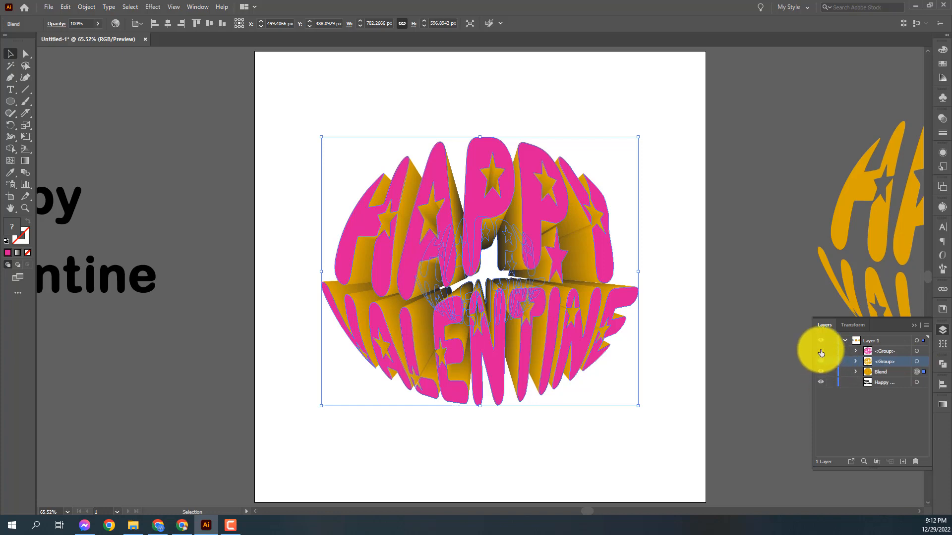
left_click(820, 372)
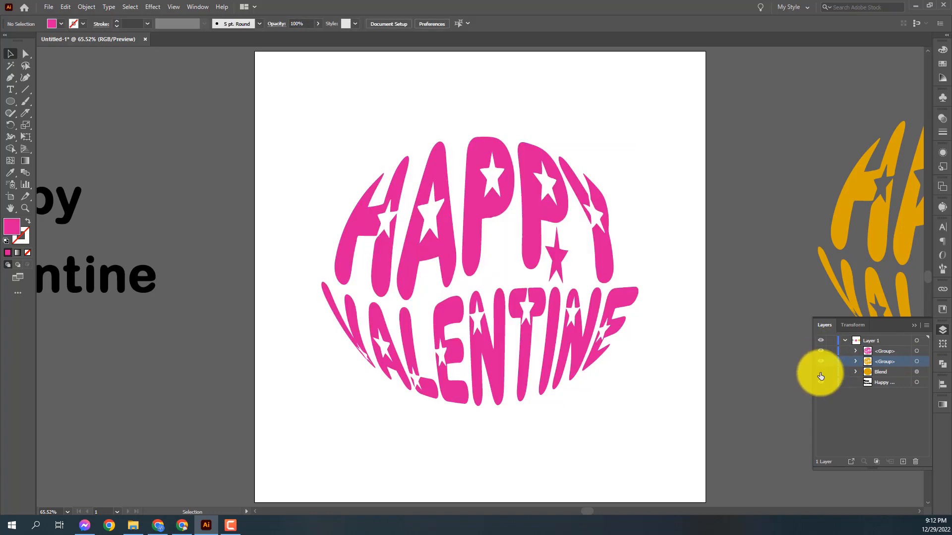
Expand the Blend entry in Layer 1 and target its large front lettering group
left_click(879, 371)
left_click(854, 372)
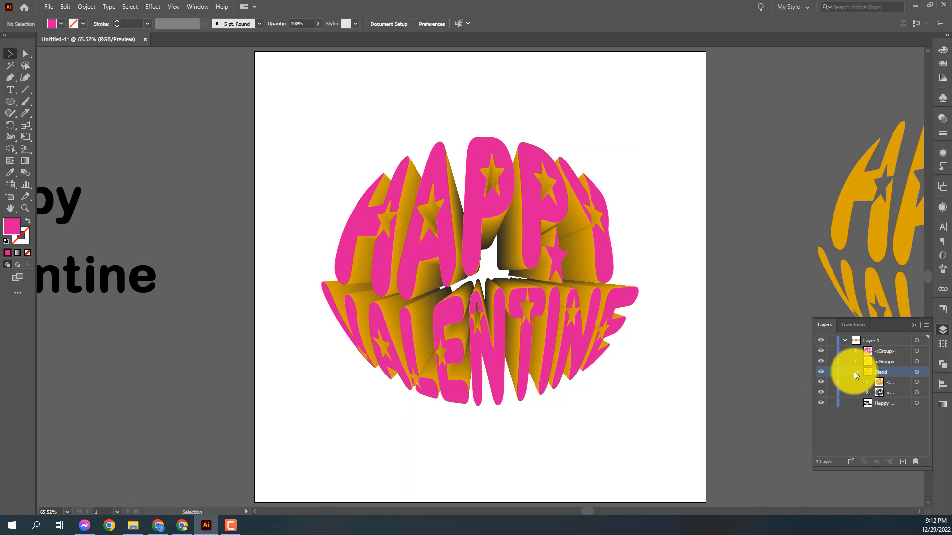
left_click(892, 382)
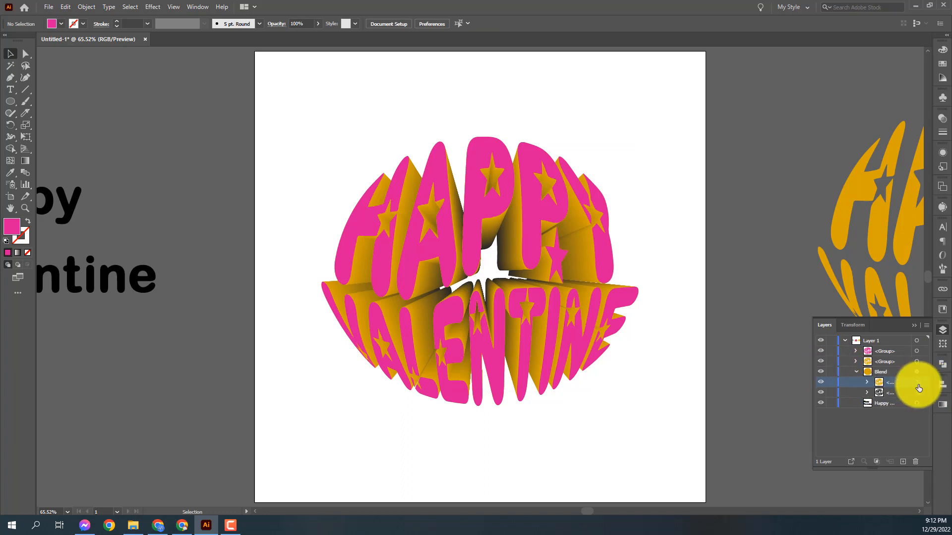
left_click(917, 385)
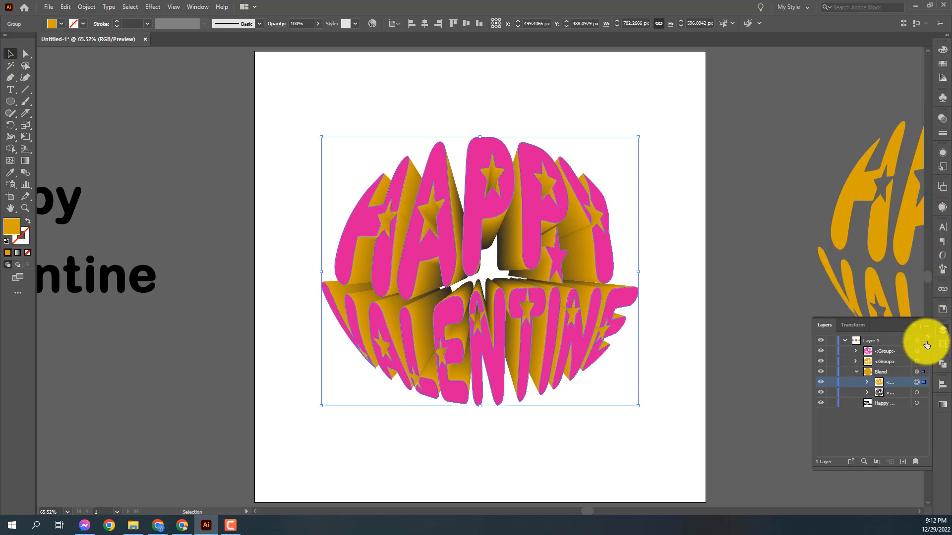
Try a light magenta-violet fill on the blend's large front lettering using the Color Picker
double_click(15, 228)
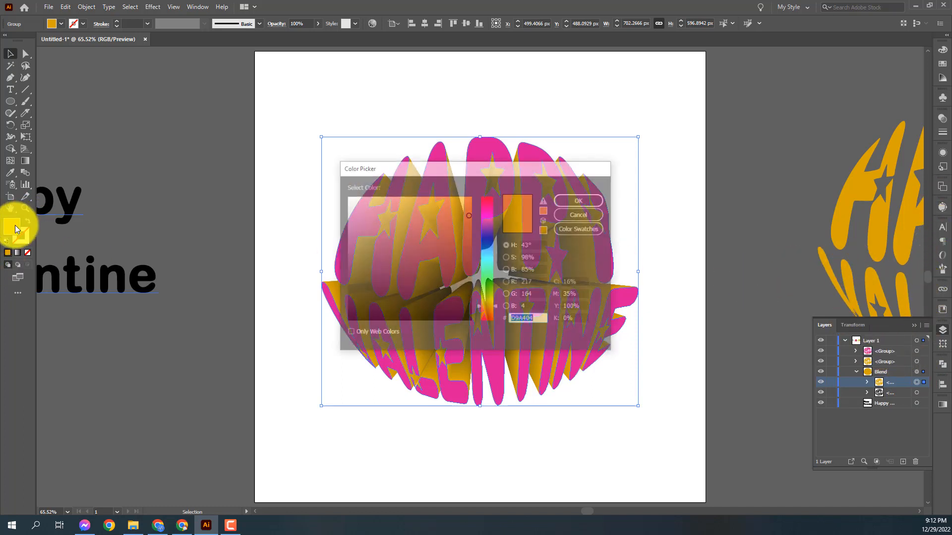
left_click(486, 218)
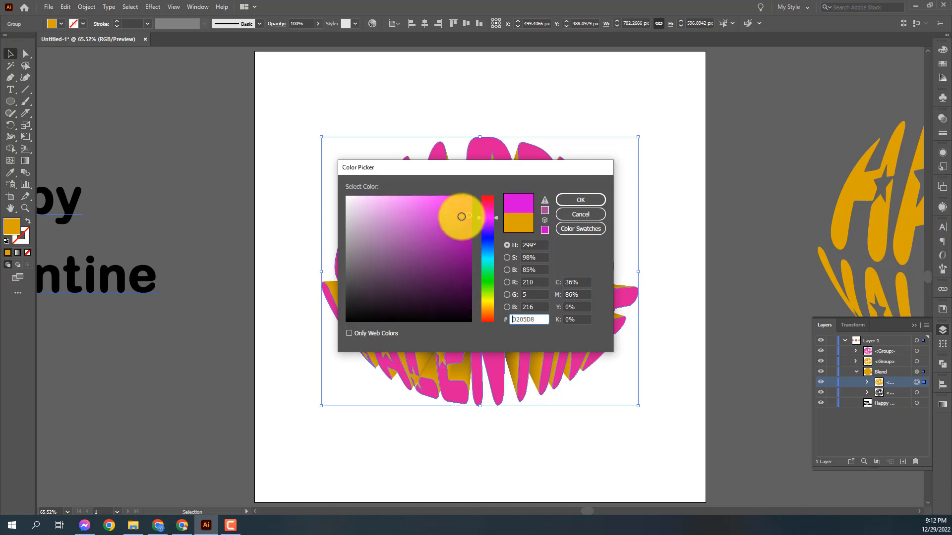
left_click(455, 212)
left_click(438, 207)
left_click(567, 199)
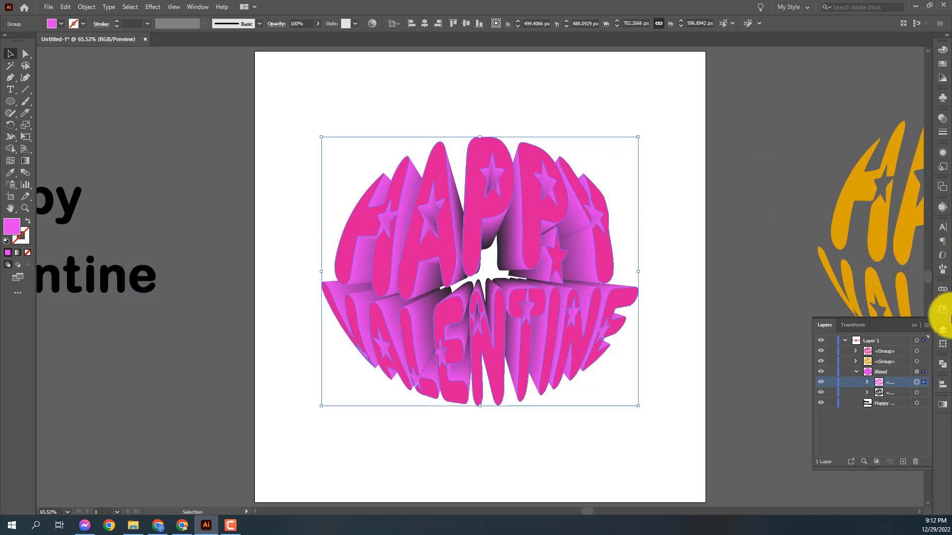
Fill the blend's large front lettering with the dark magenta second swatch of the Archive Magenta theme and deselect it
left_click(941, 312)
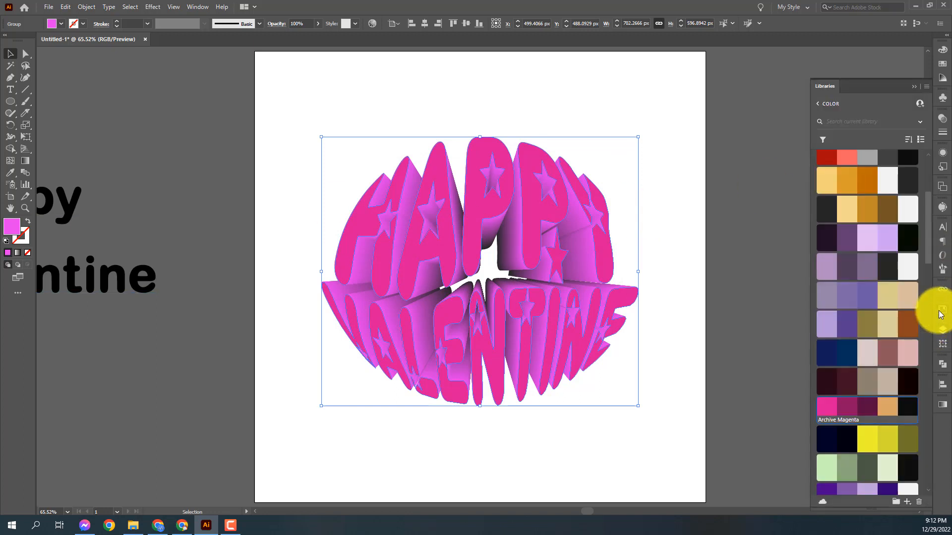
left_click(844, 407)
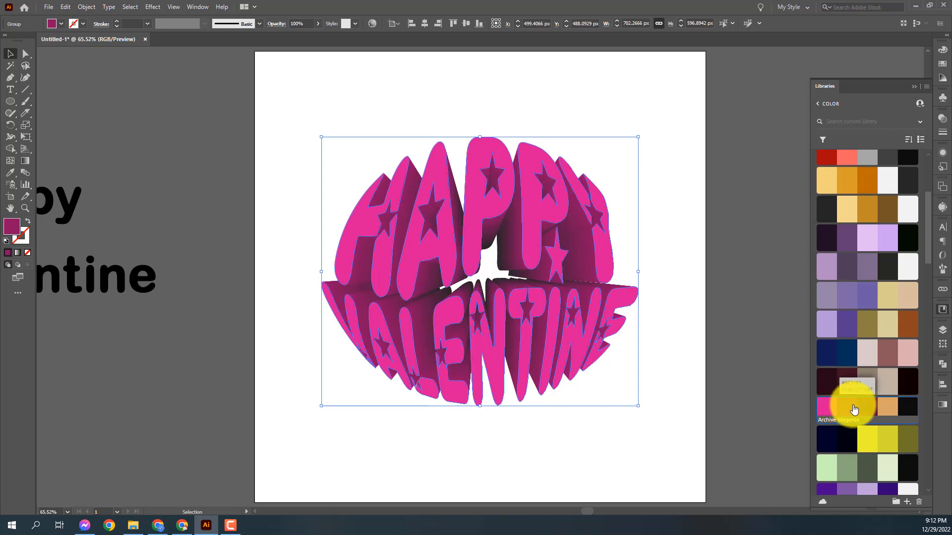
left_click(854, 409)
left_click(851, 408)
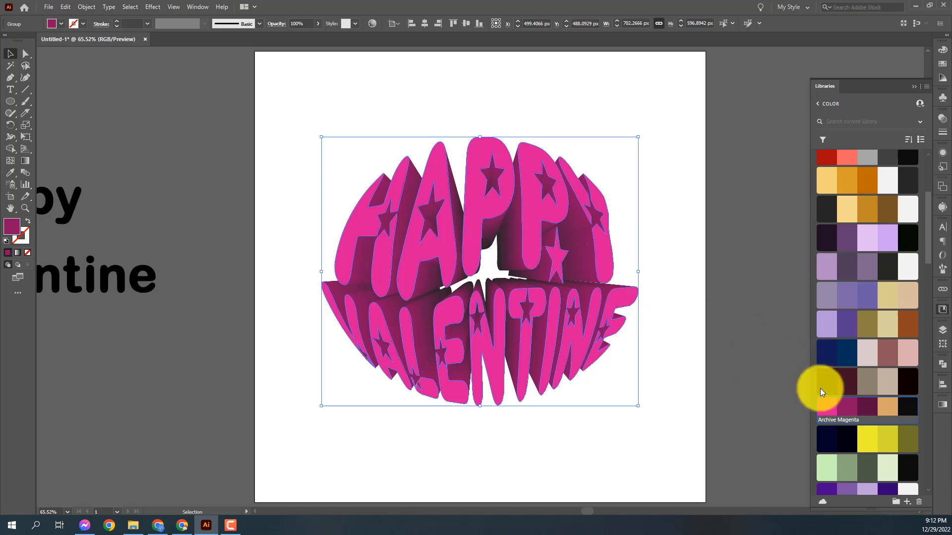
left_click(737, 315)
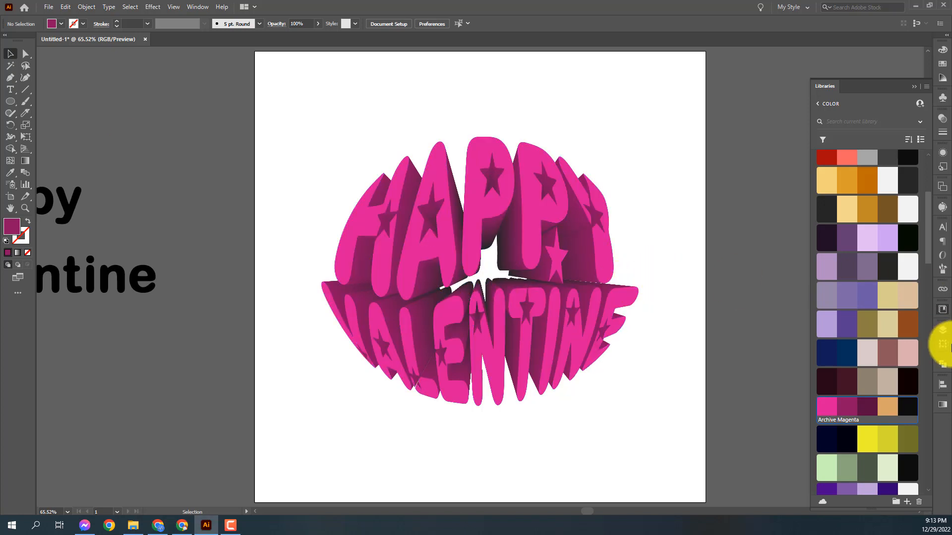
Fill the blend's small rear lettering group with the black swatch of the Archive Magenta theme after trying other swatches
left_click(942, 329)
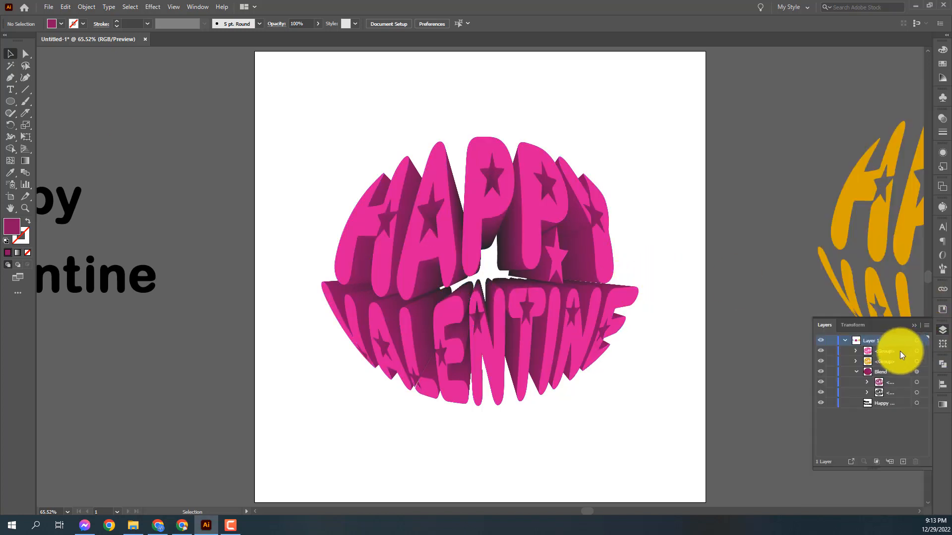
left_click(887, 397)
left_click(915, 394)
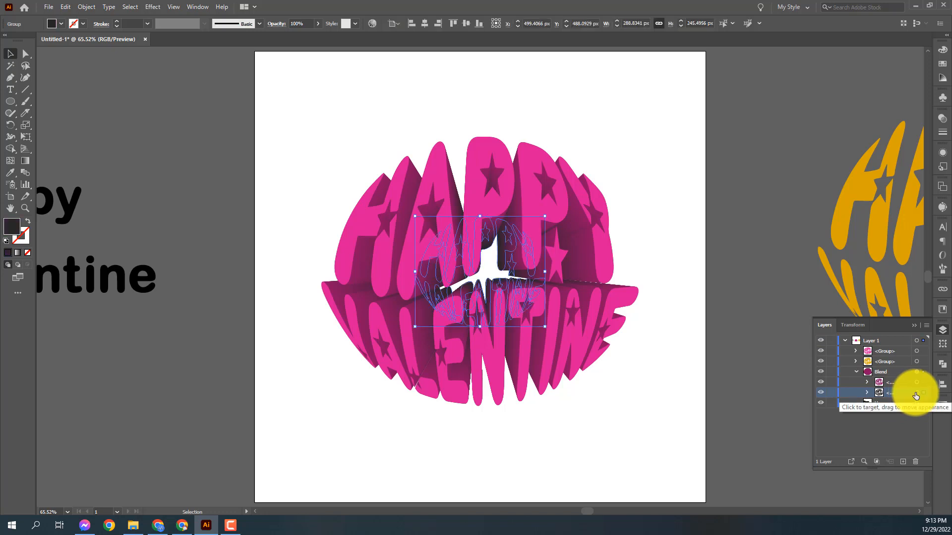
left_click(941, 312)
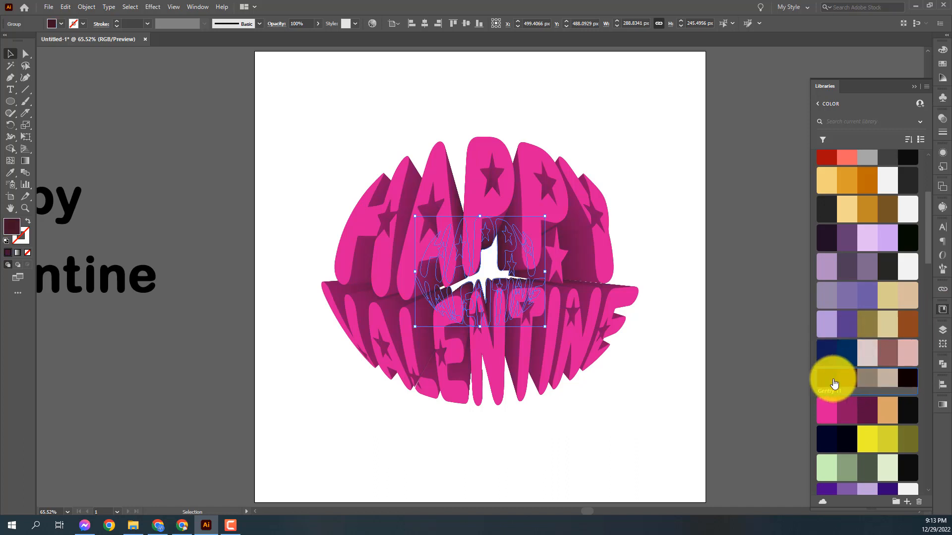
left_click(850, 411)
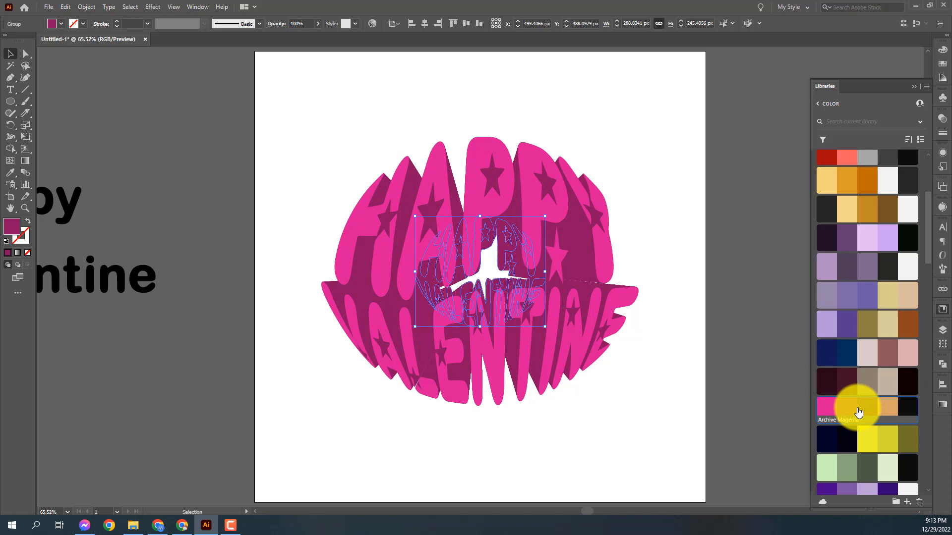
left_click(887, 406)
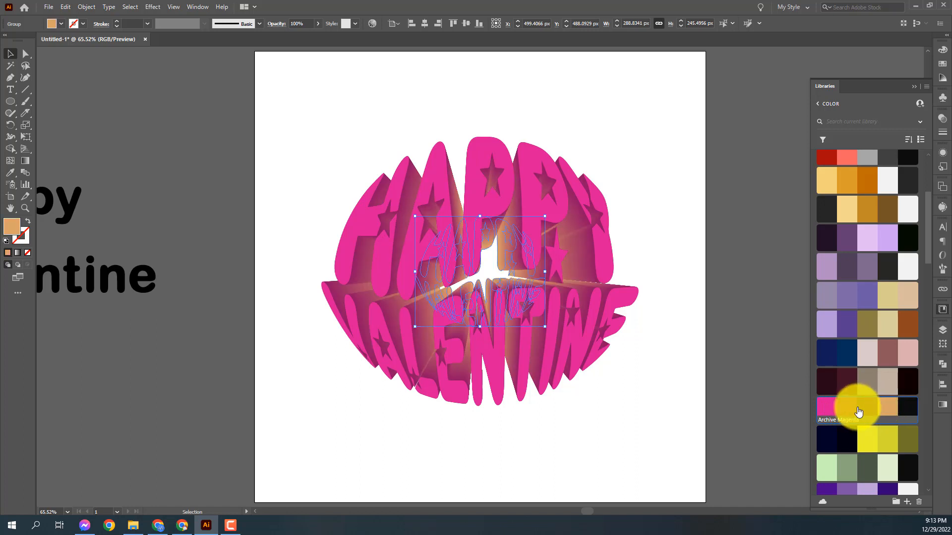
left_click(838, 205)
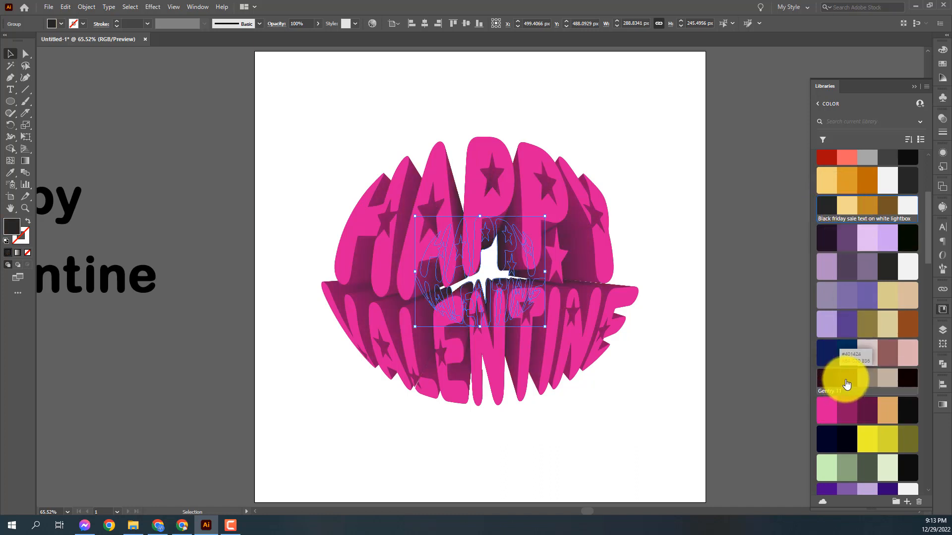
left_click(907, 403)
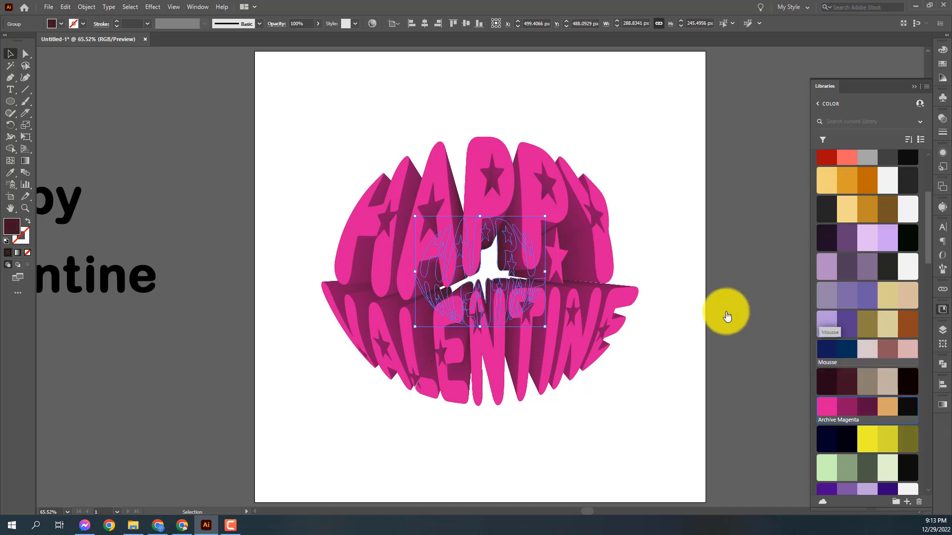
left_click(688, 260)
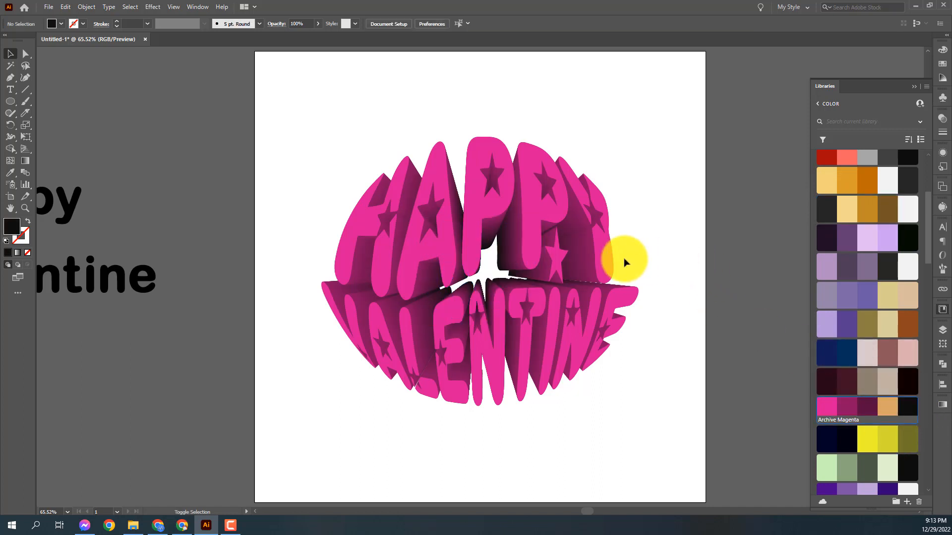
Try the two darker magenta swatches of Archive Magenta on the top lettering and return it to bright pink
left_click(524, 191)
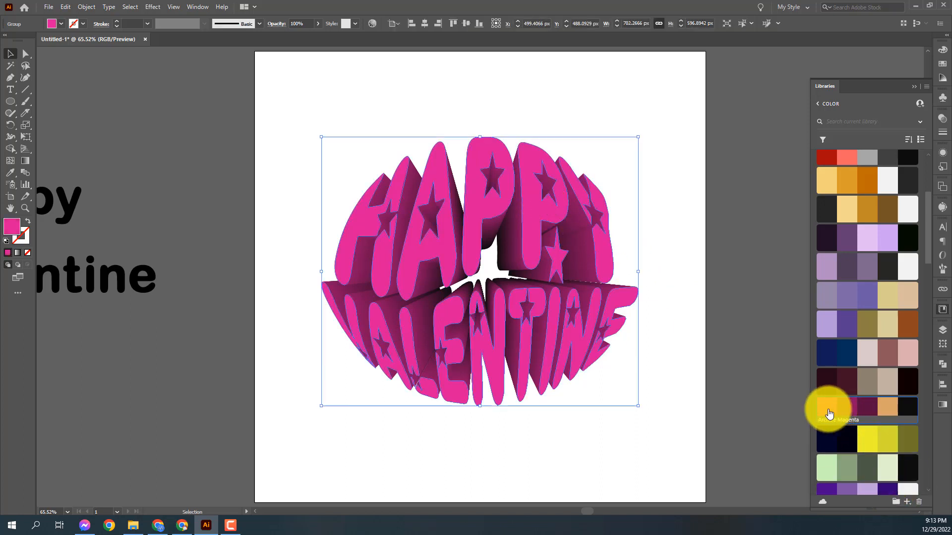
left_click(865, 405)
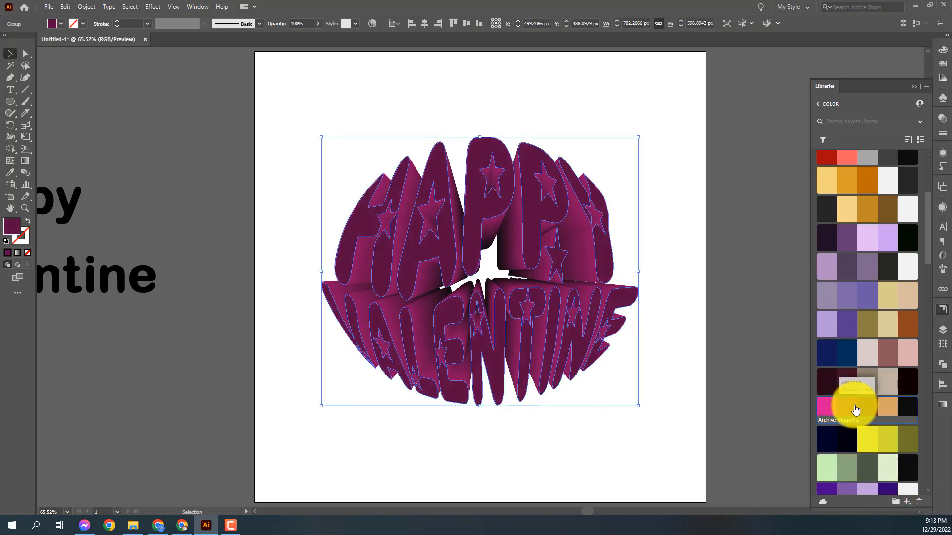
left_click(843, 407)
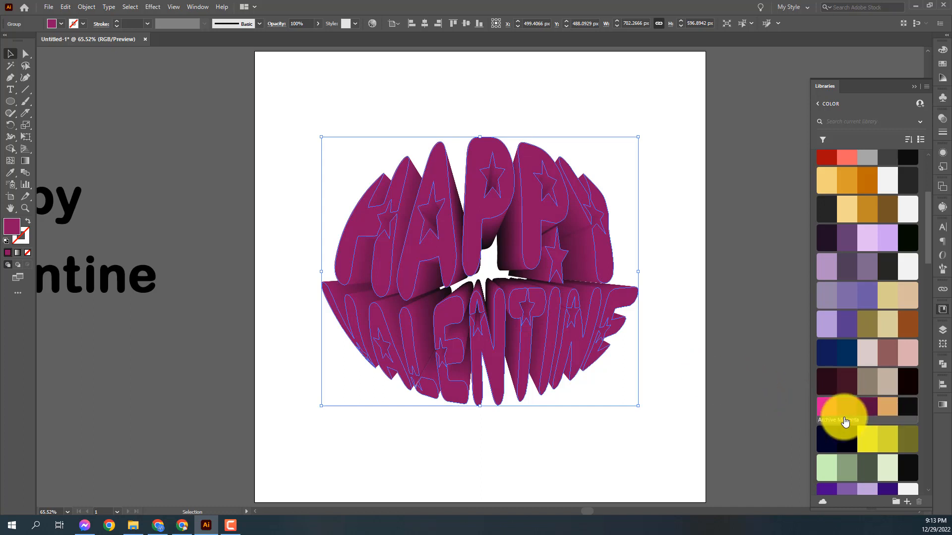
left_click(826, 404)
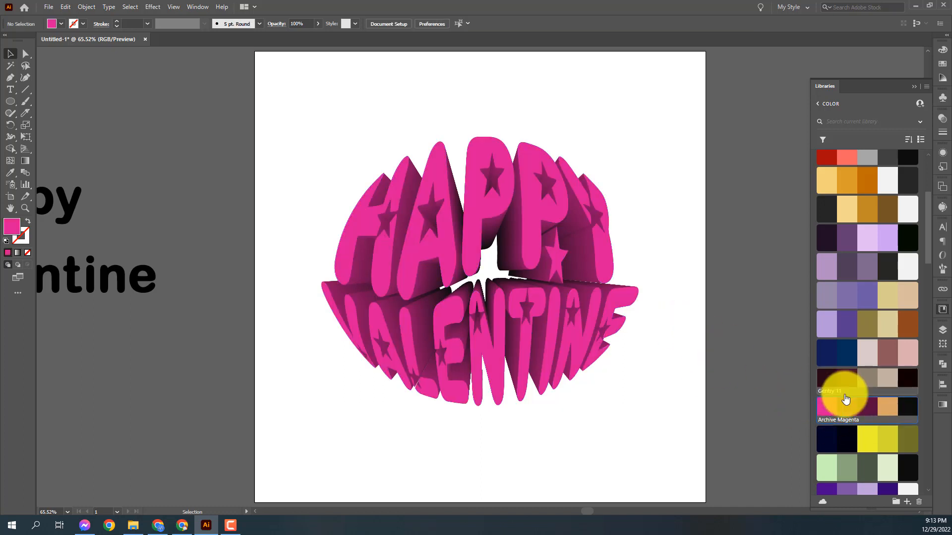
left_click(660, 404)
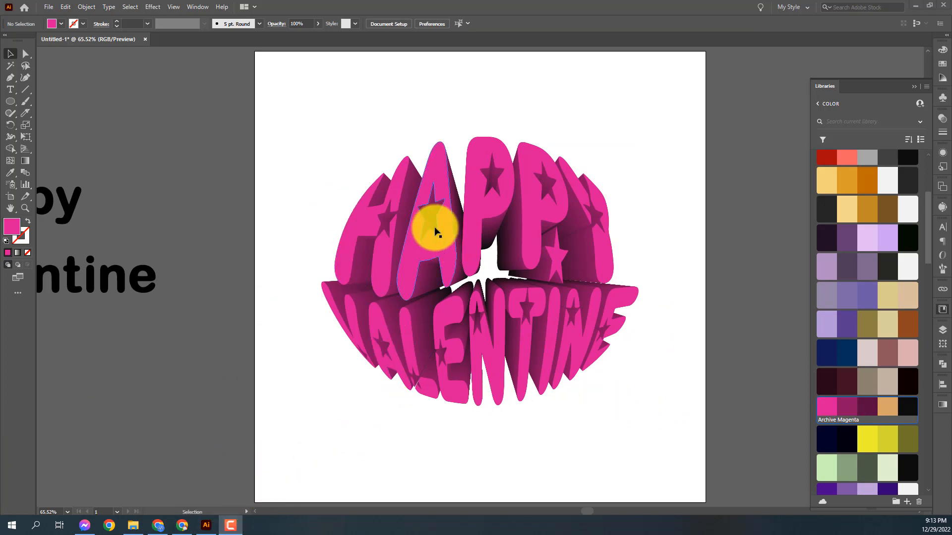
Create a 1000 by 1000 px square with the Rectangle tool as the background
left_click(11, 101)
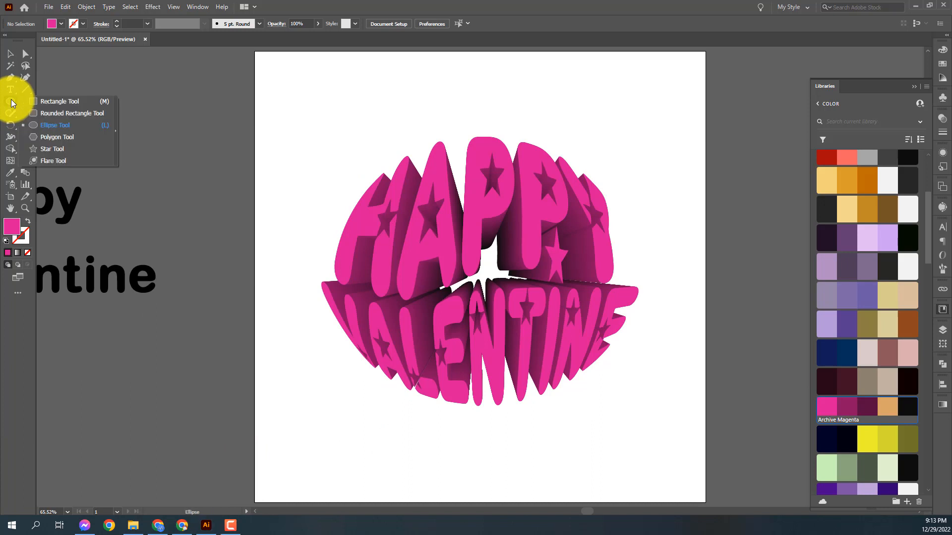
left_click(41, 102)
left_click(296, 122)
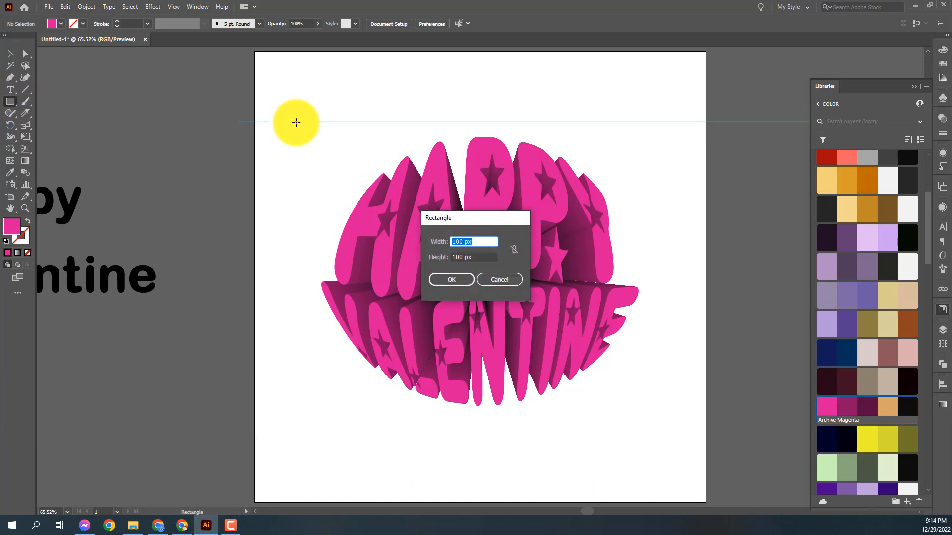
type("1000")
key("Tab")
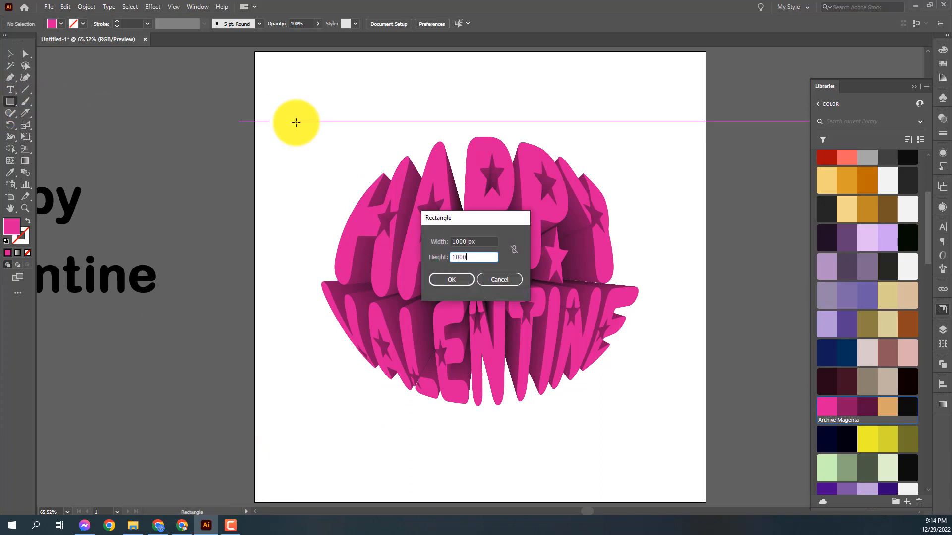
key("Return")
Center the square horizontally and vertically on the artboard and send it behind the lettering
key("v")
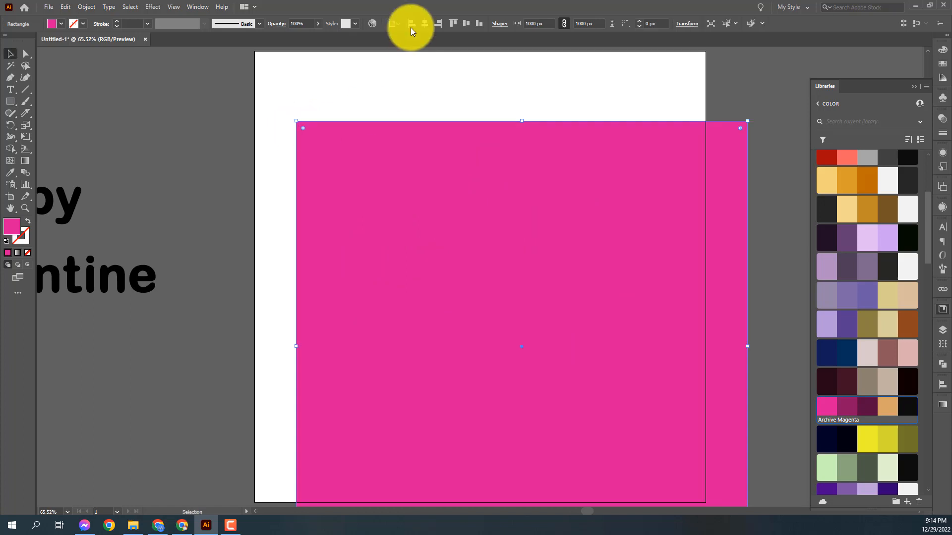
left_click(428, 27)
left_click(465, 22)
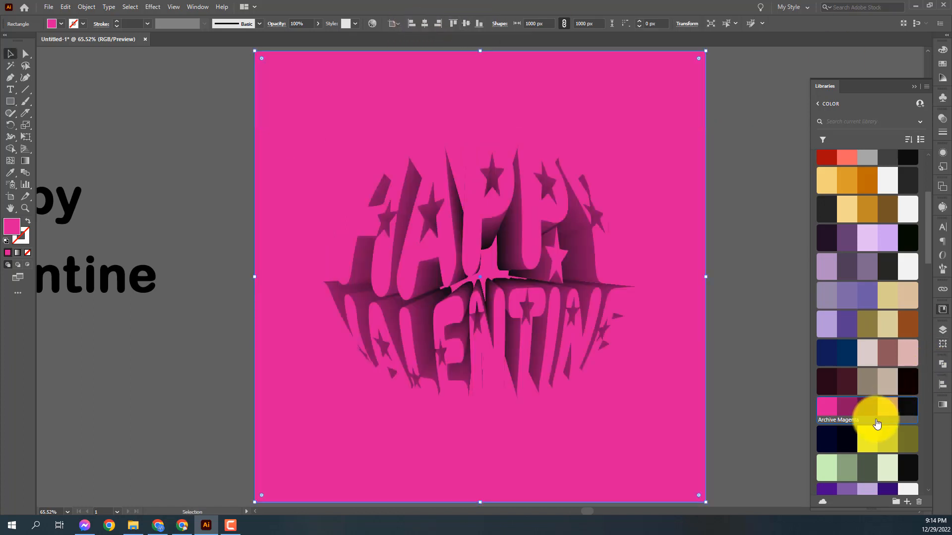
Recolor the background square, trying the tan and black swatches of Archive Magenta and a dark blue swatch of the Mousse theme
left_click(890, 407)
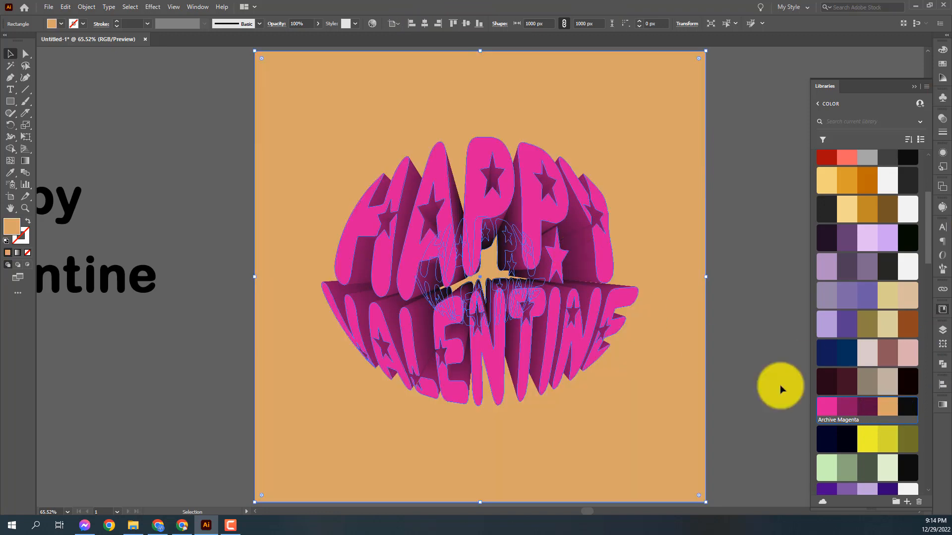
left_click(908, 405)
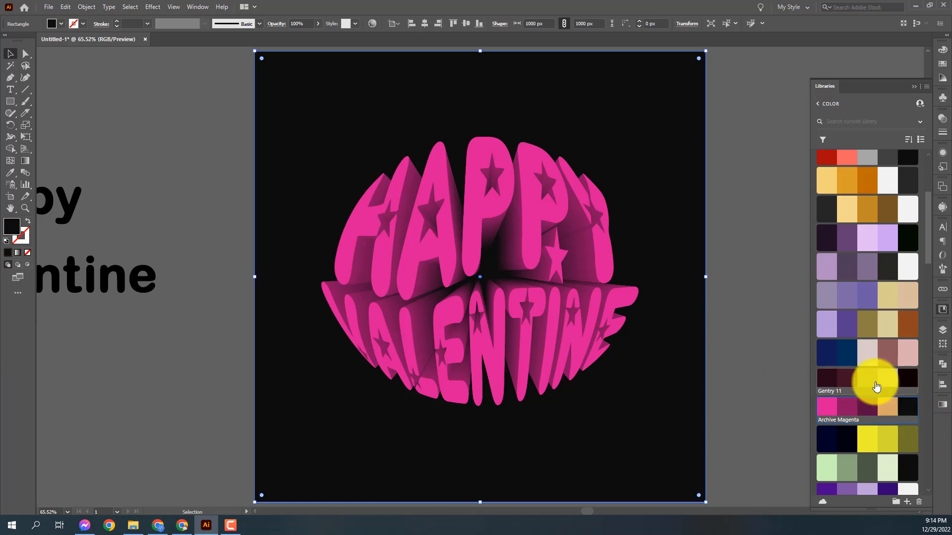
left_click(852, 358)
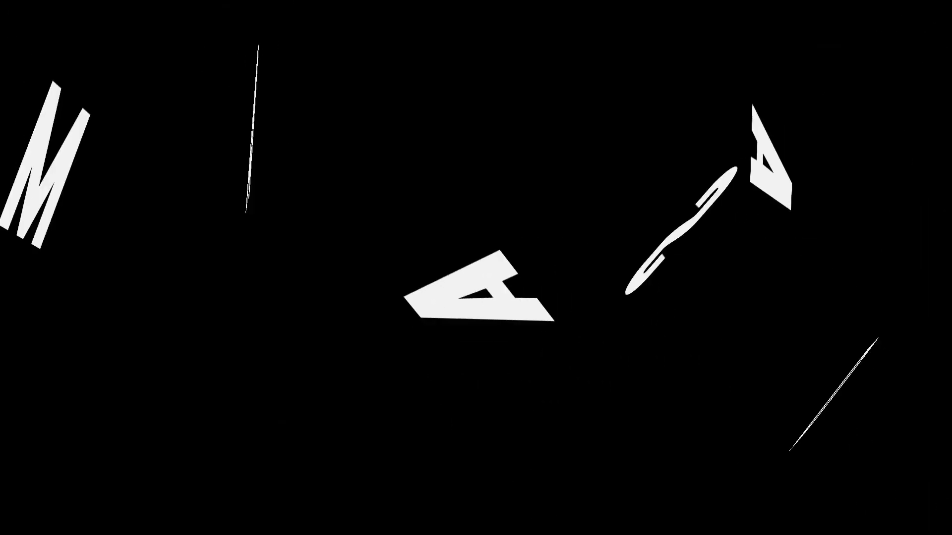